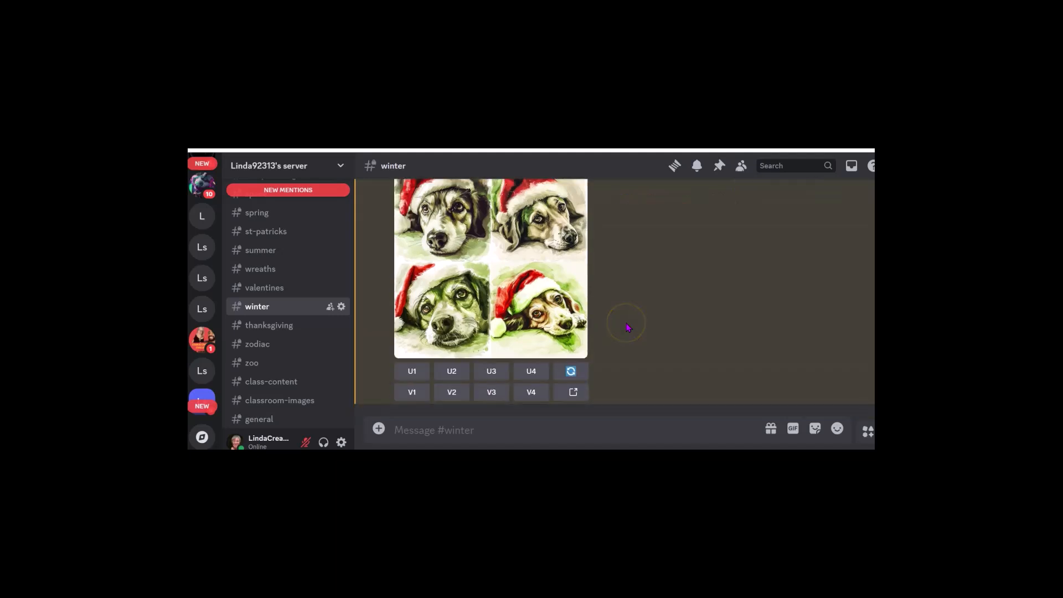
Step: Examine the watercolor snowflake image and the Santa-hat dog grid in the winter channel, including their prompts
scroll(628, 324, up, 3)
scroll(628, 310, down, 1)
scroll(628, 310, down, 1)
scroll(629, 311, up, 1)
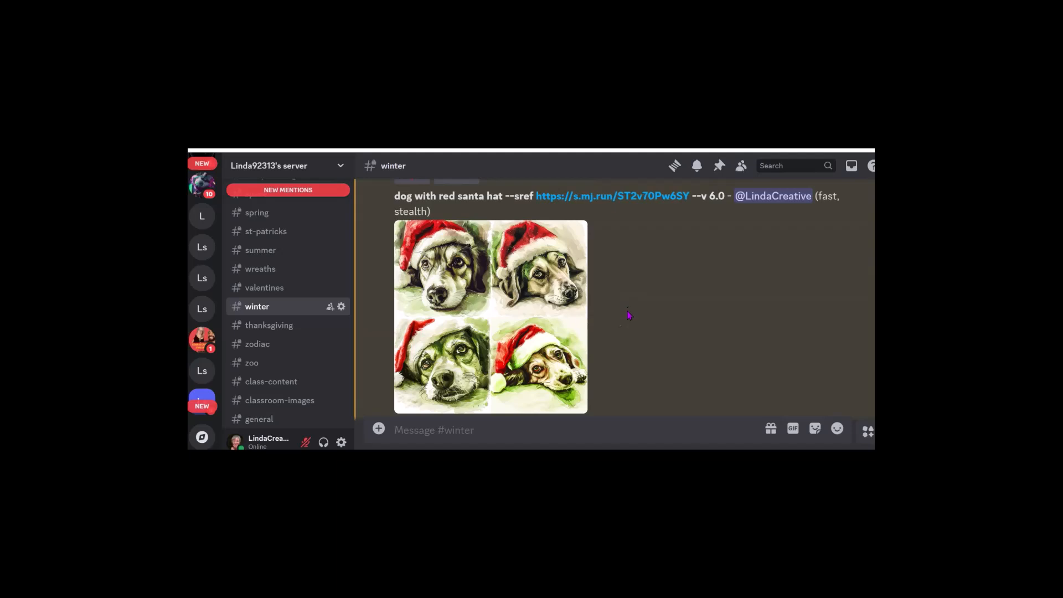
scroll(629, 315, down, 1)
scroll(633, 313, up, 6)
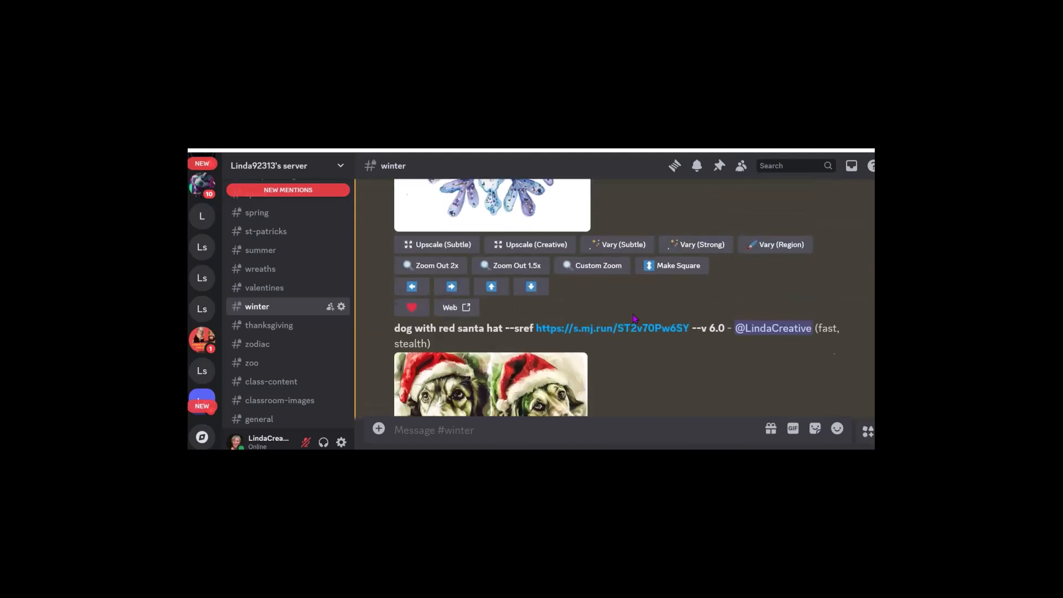
scroll(622, 296, up, 3)
scroll(622, 297, down, 3)
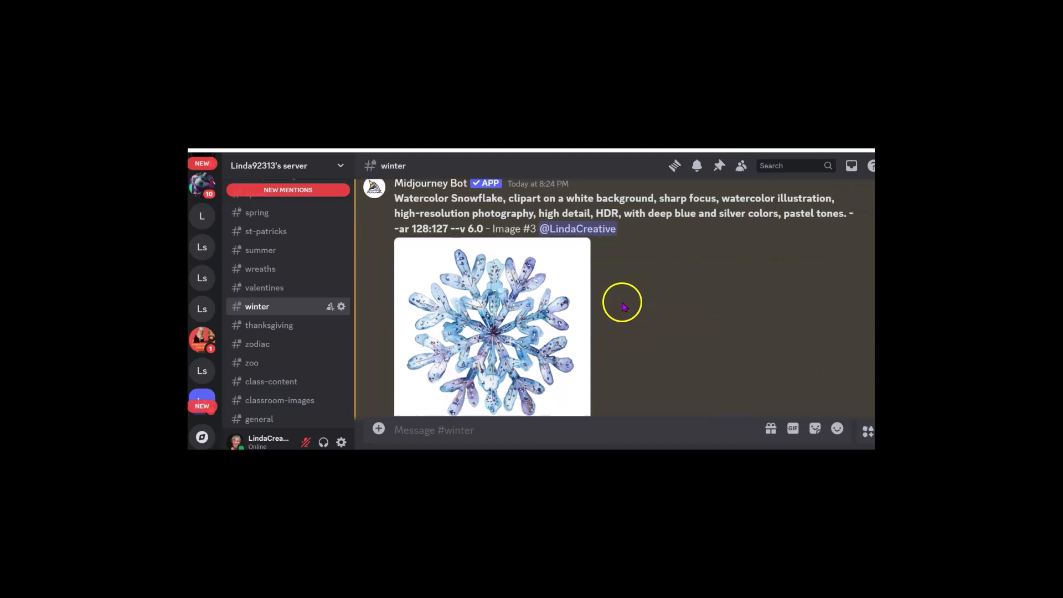
scroll(620, 285, up, 3)
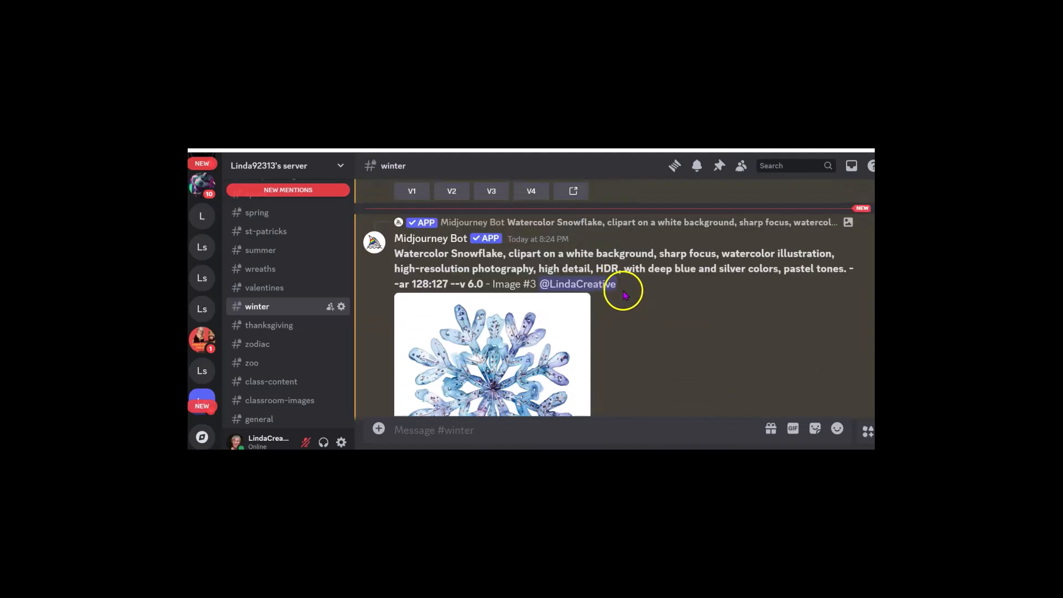
scroll(620, 286, down, 3)
scroll(623, 285, down, 1)
scroll(622, 273, up, 3)
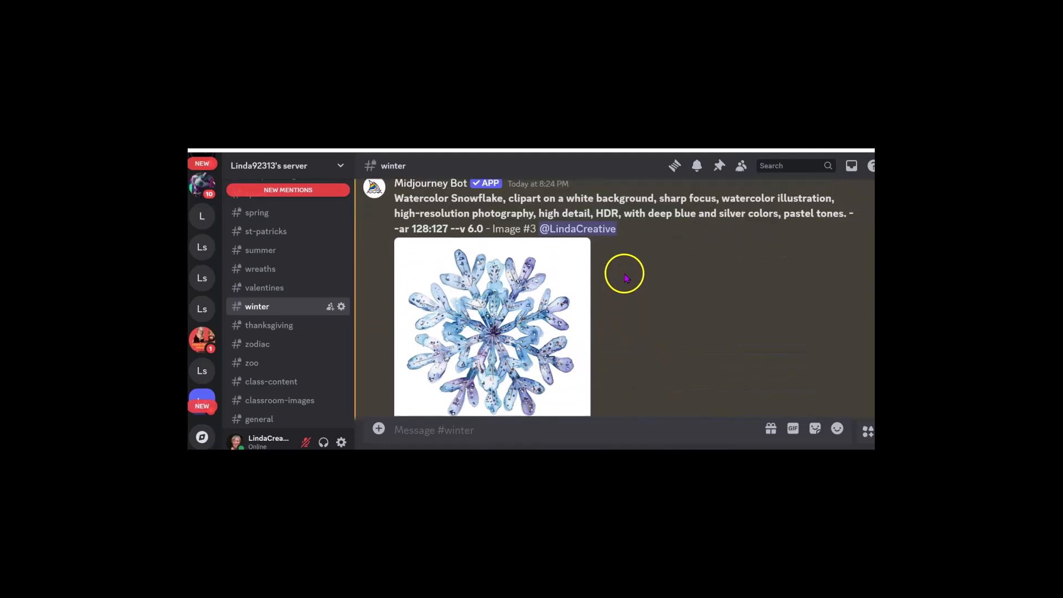
scroll(621, 273, down, 2)
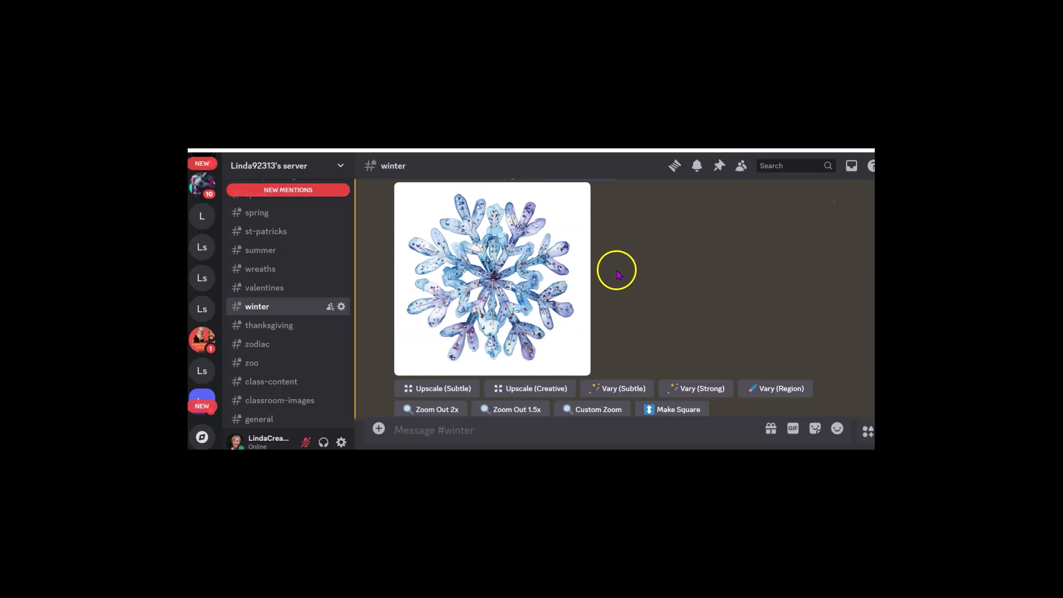
scroll(619, 274, down, 1)
scroll(618, 274, up, 1)
scroll(618, 276, up, 2)
scroll(612, 289, down, 6)
scroll(597, 290, up, 6)
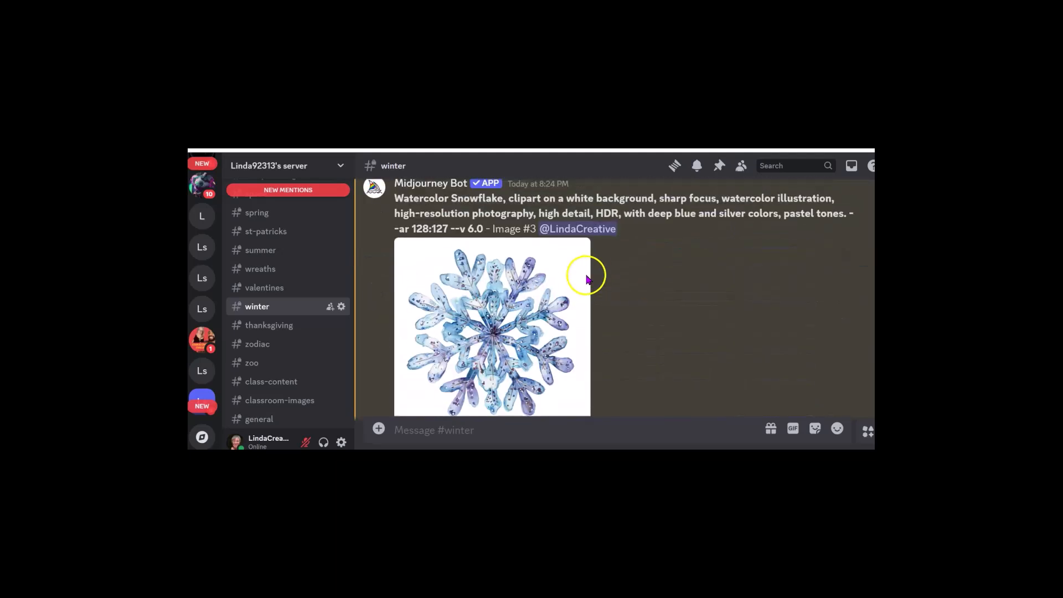
scroll(590, 277, down, 1)
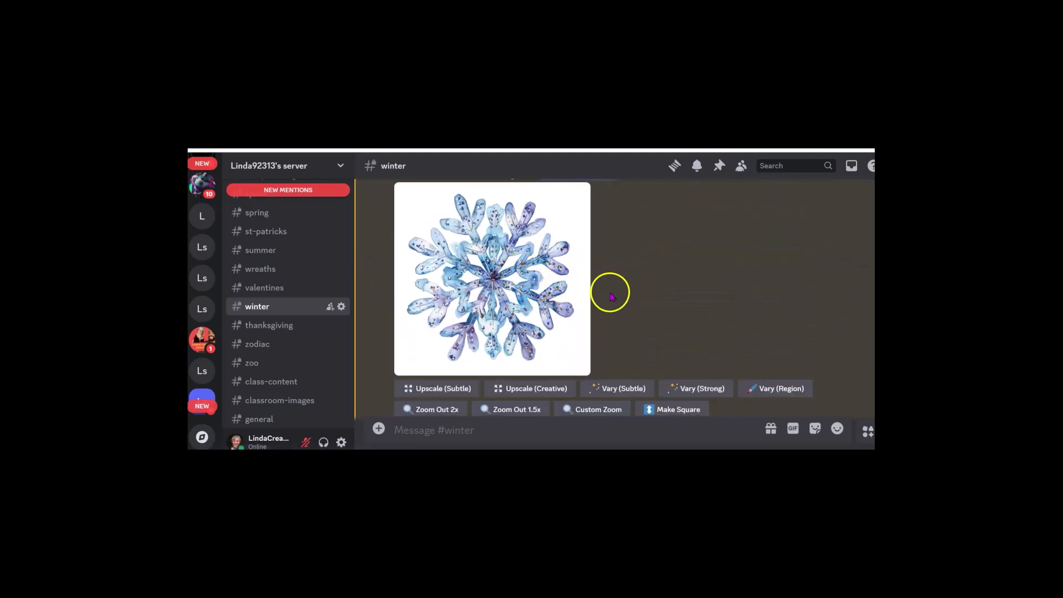
Step: Upload the watercolor wreath image with red berries and post it to the winter channel
scroll(609, 299, down, 5)
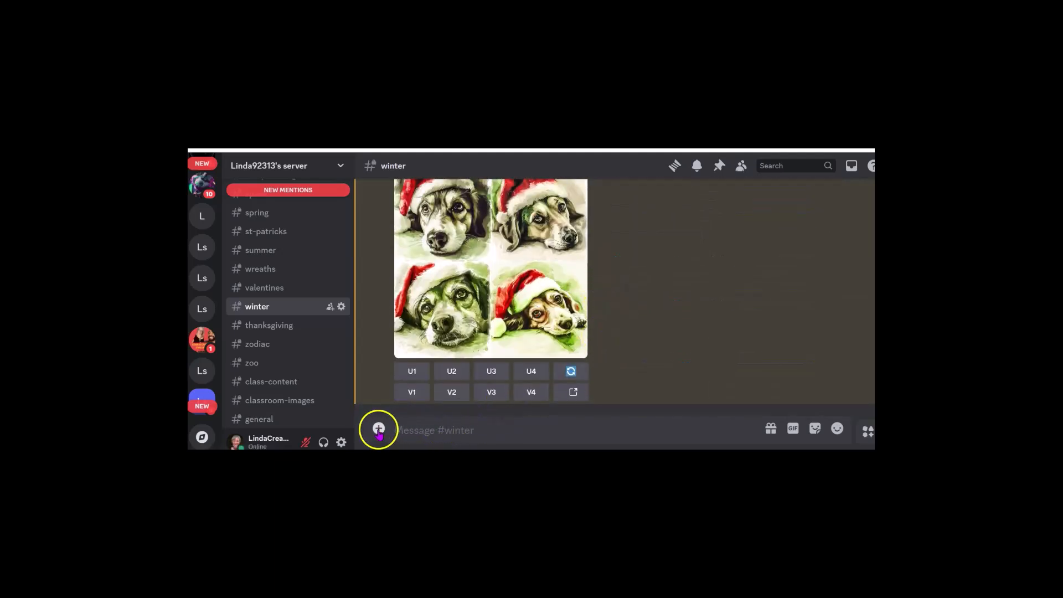
click(378, 429)
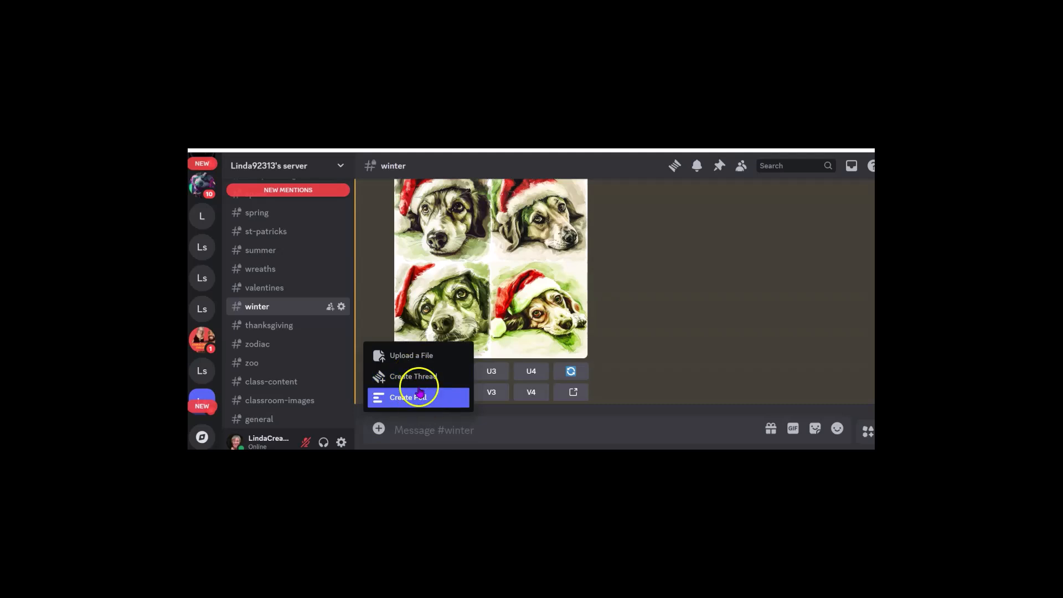
click(422, 355)
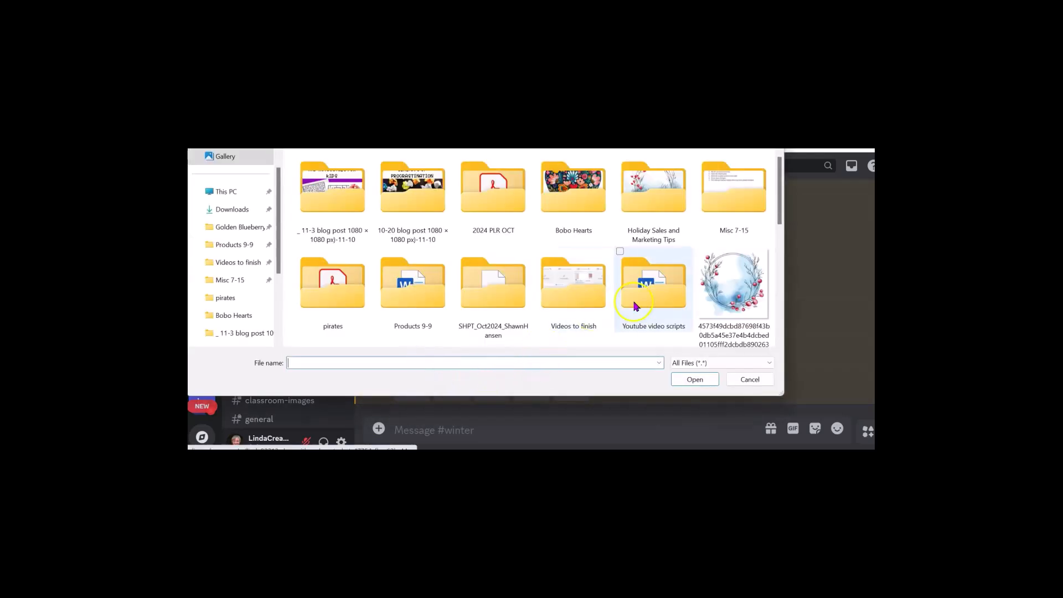
double_click(727, 296)
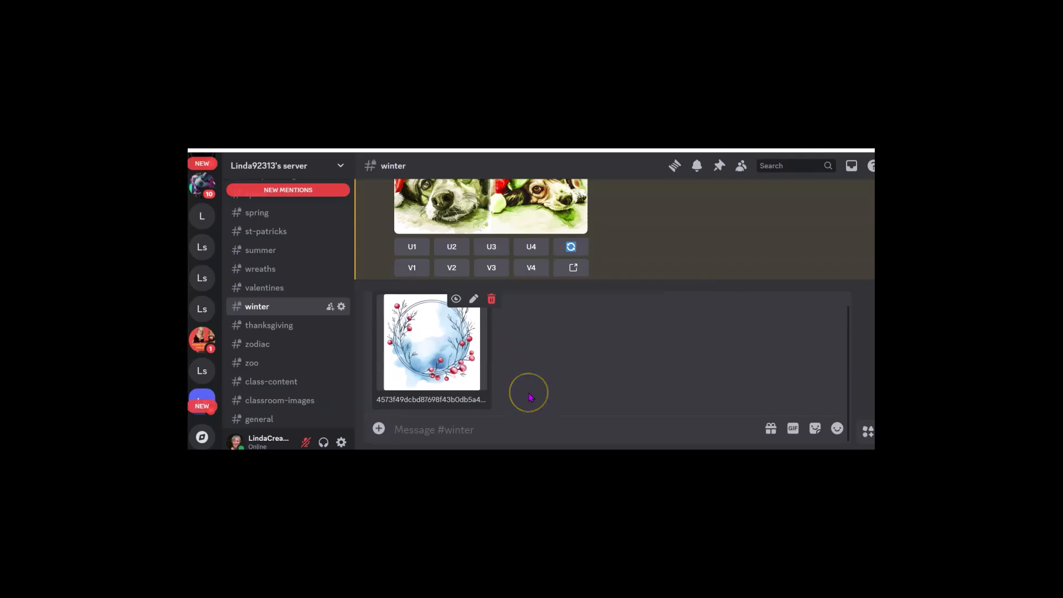
key(Return)
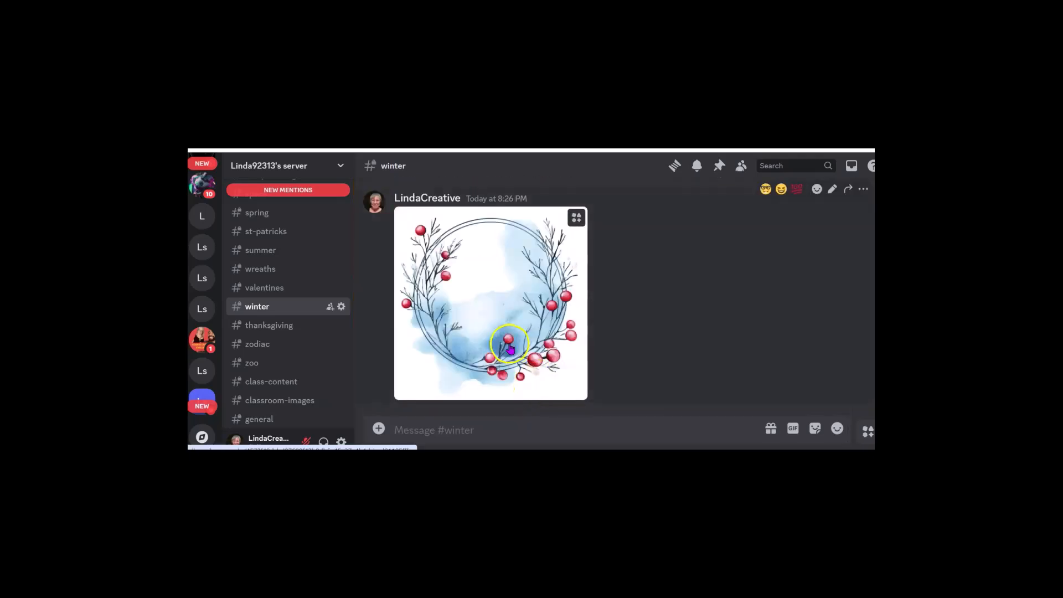
Step: Start an /imagine command with the prompt "cute dog in santa hat"
click(436, 428)
text(/)
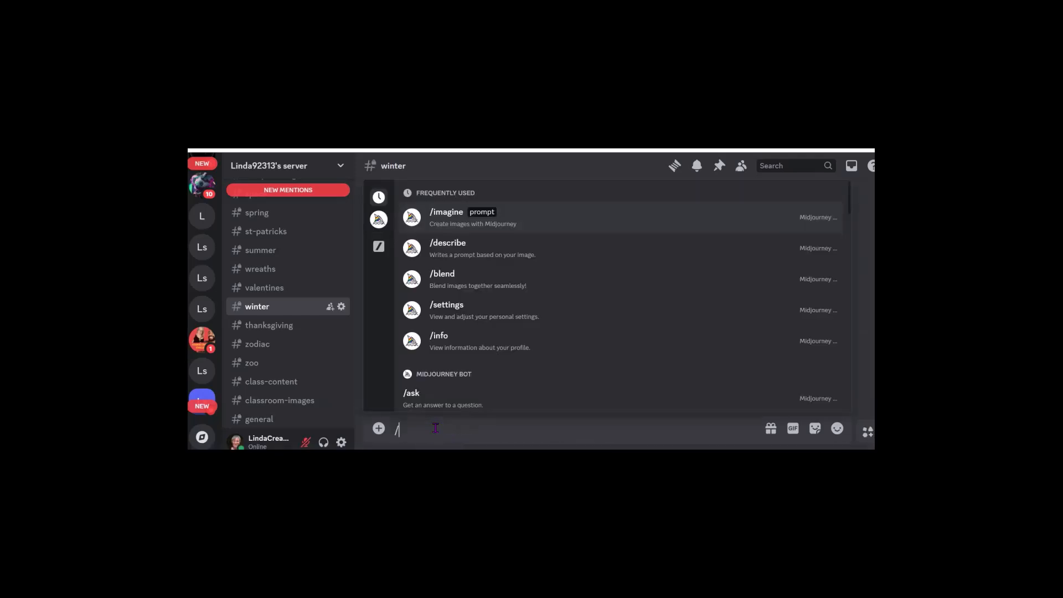
click(449, 216)
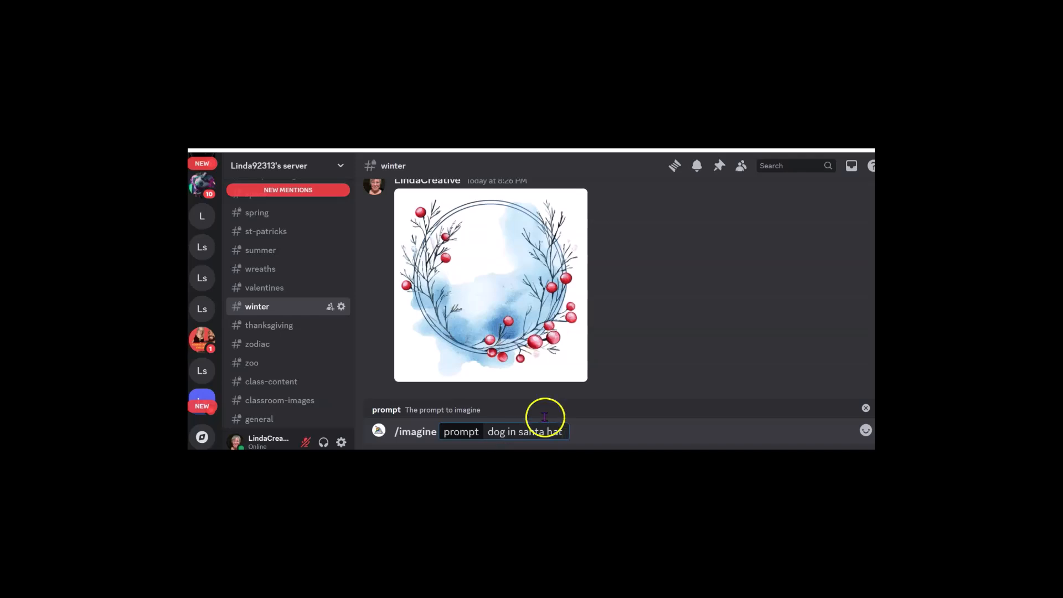
scroll(543, 301, up, 5)
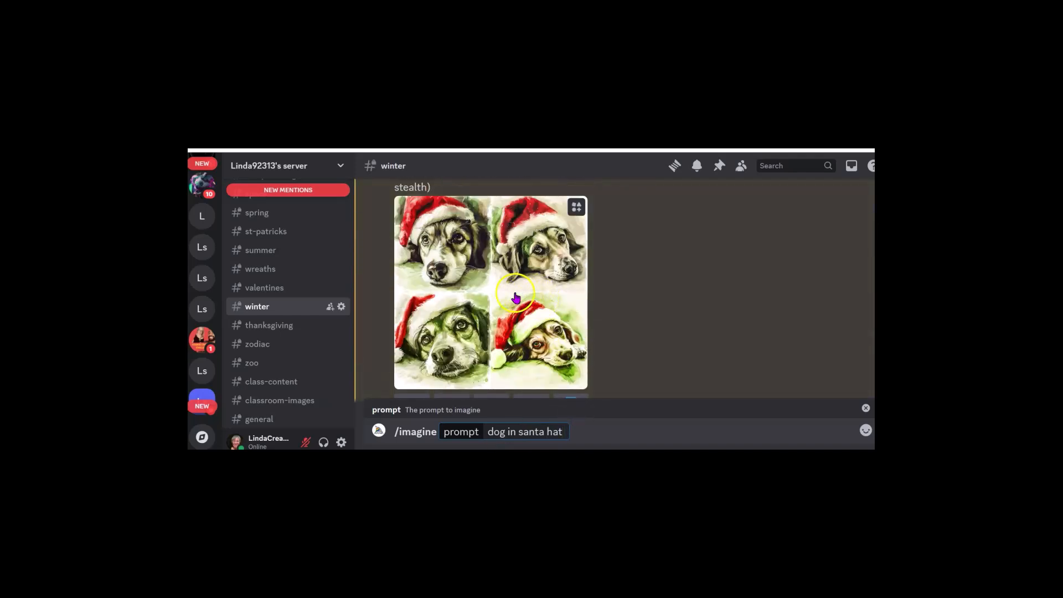
scroll(496, 294, down, 5)
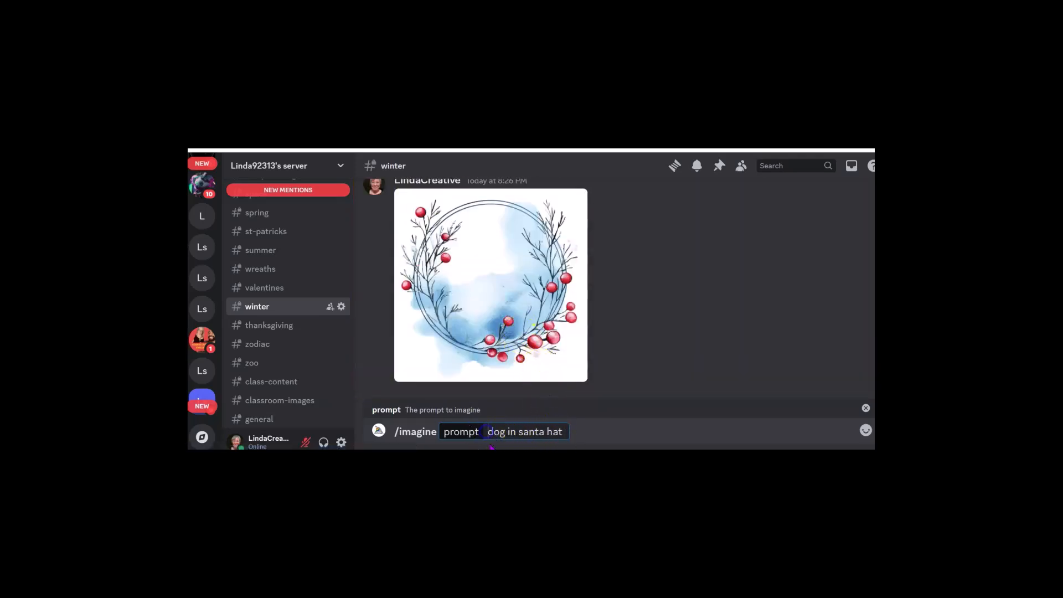
text(cute)
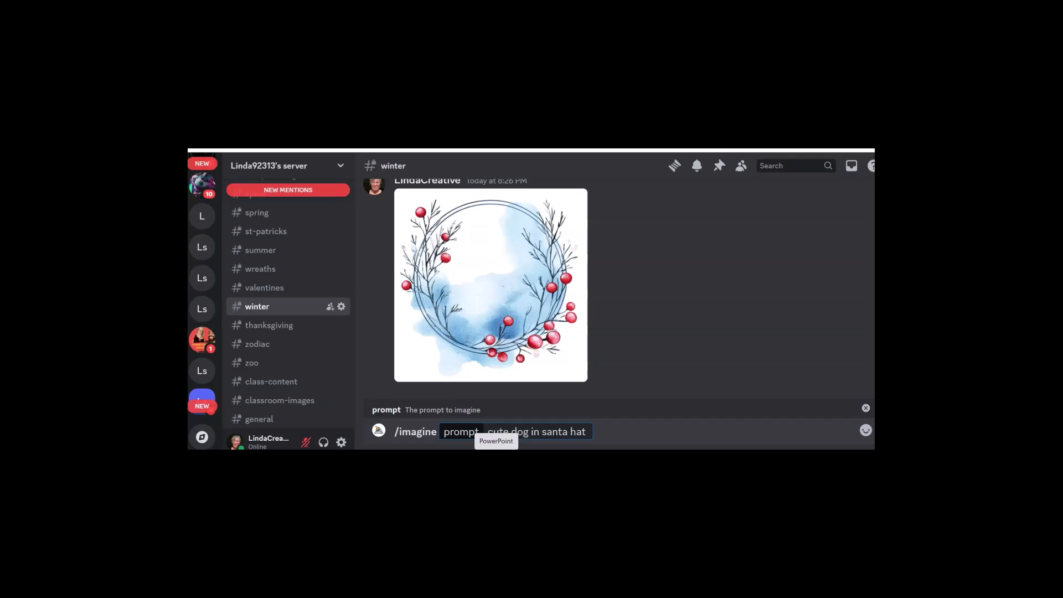
Step: Append --sref and the posted wreath image's link to the prompt, and submit it
click(588, 430)
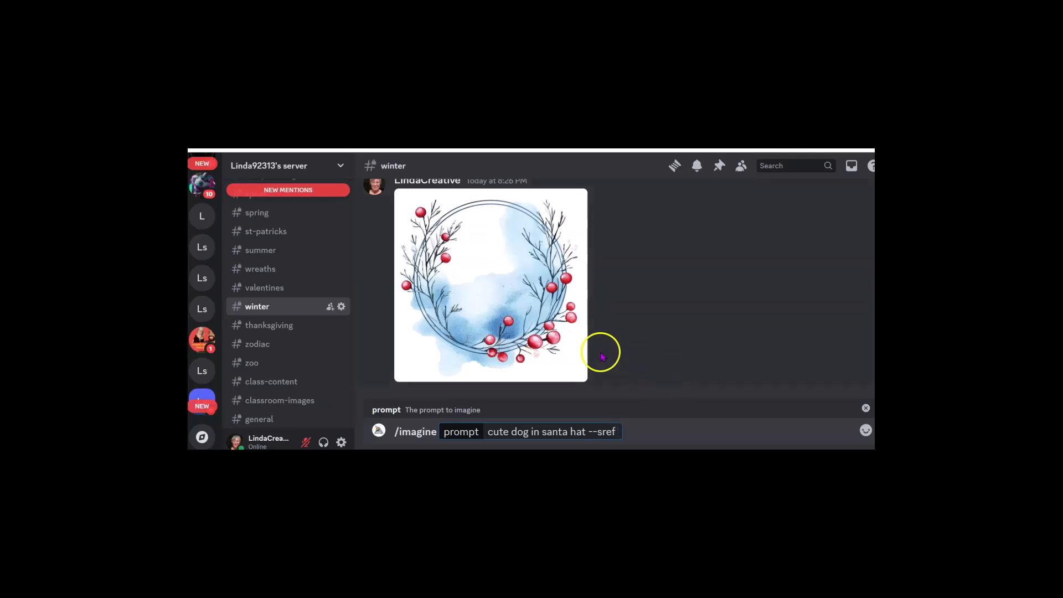
drag(569, 363, 619, 436)
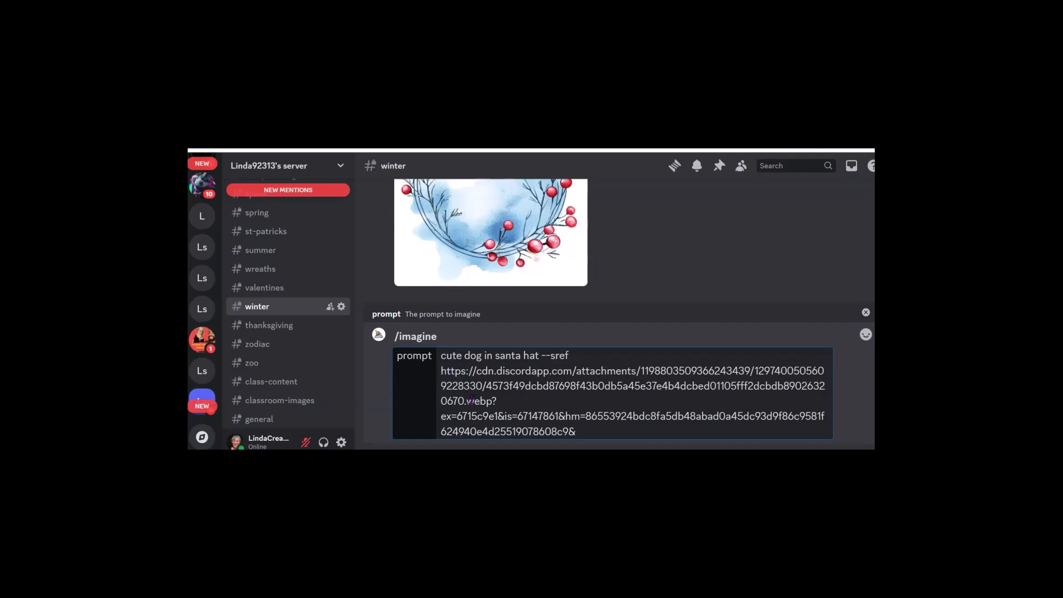
key(Return)
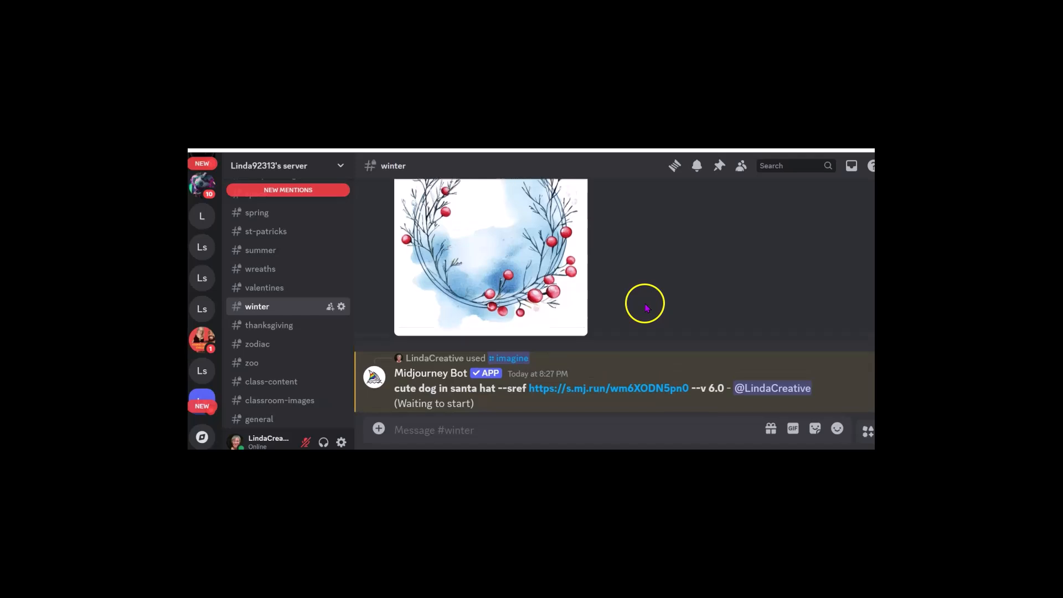
Step: Review the earlier style sources and results: the snowflake, the green tea cup and the dogs with red Santa hats
scroll(626, 294, up, 10)
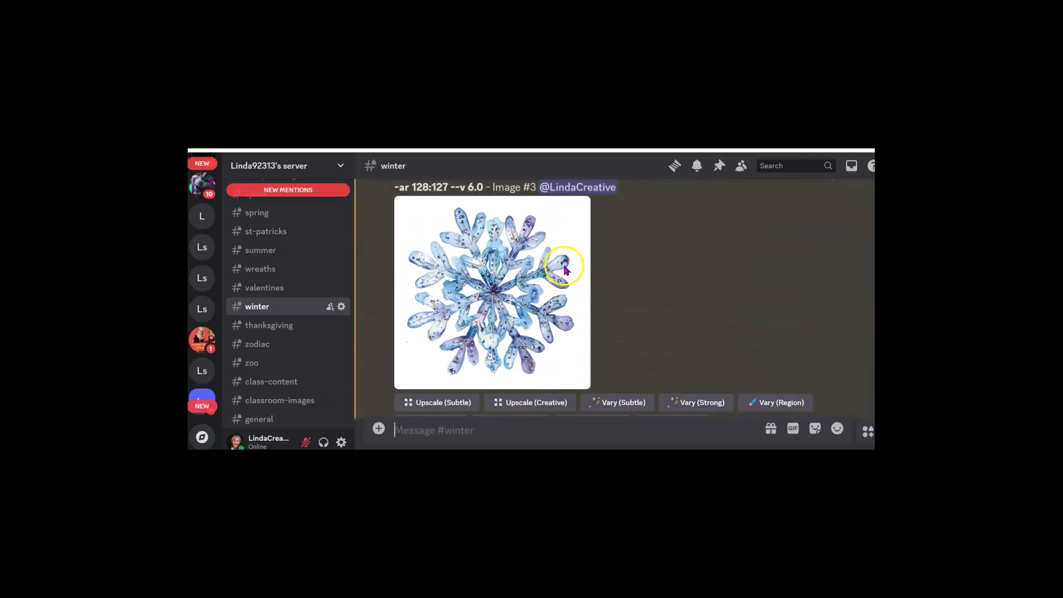
scroll(569, 269, up, 1)
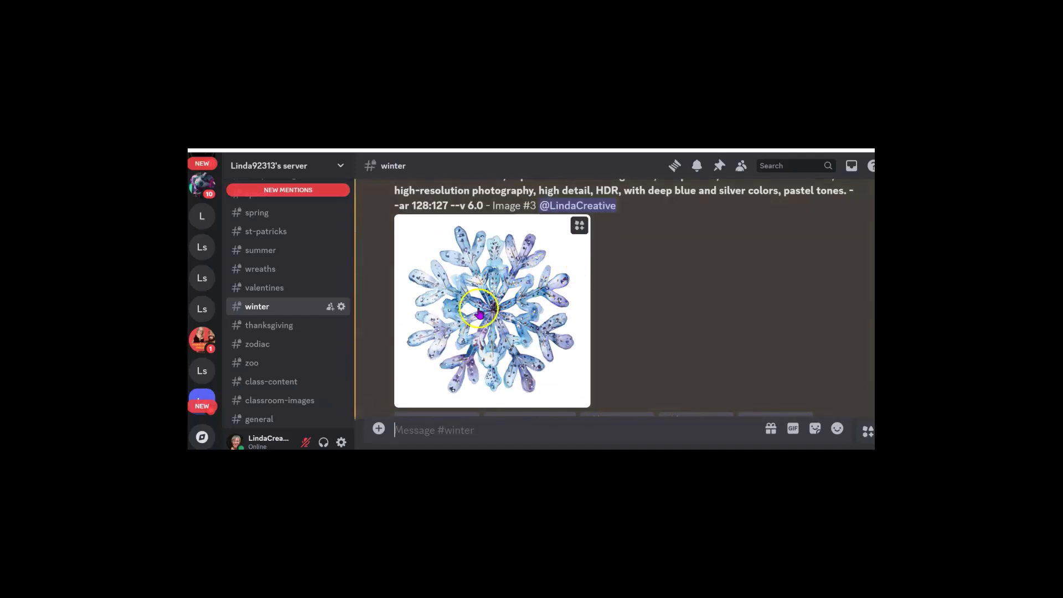
scroll(494, 327, down, 10)
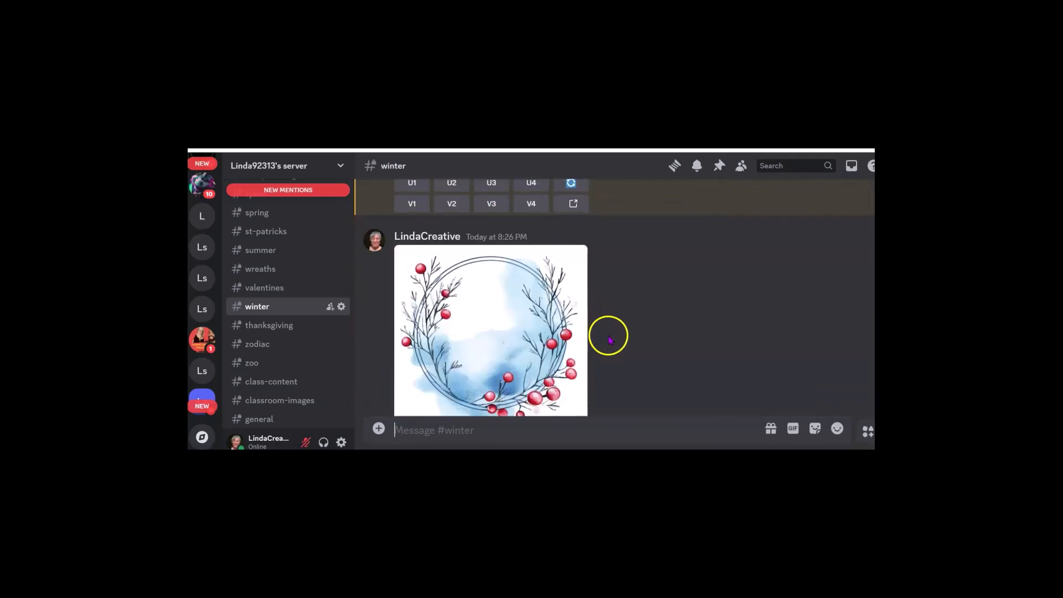
scroll(606, 326, up, 5)
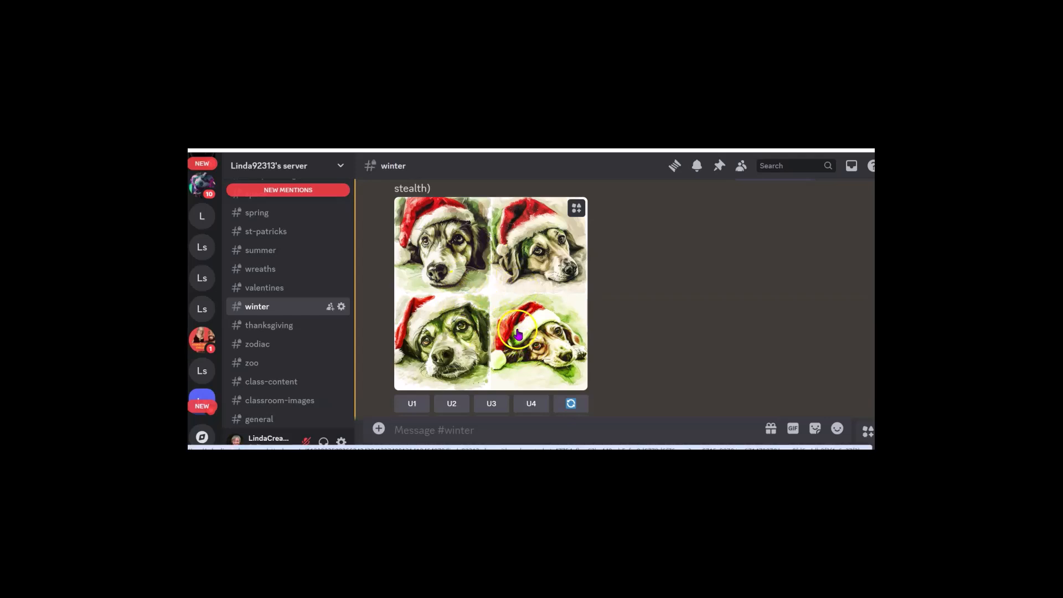
scroll(523, 306, up, 1)
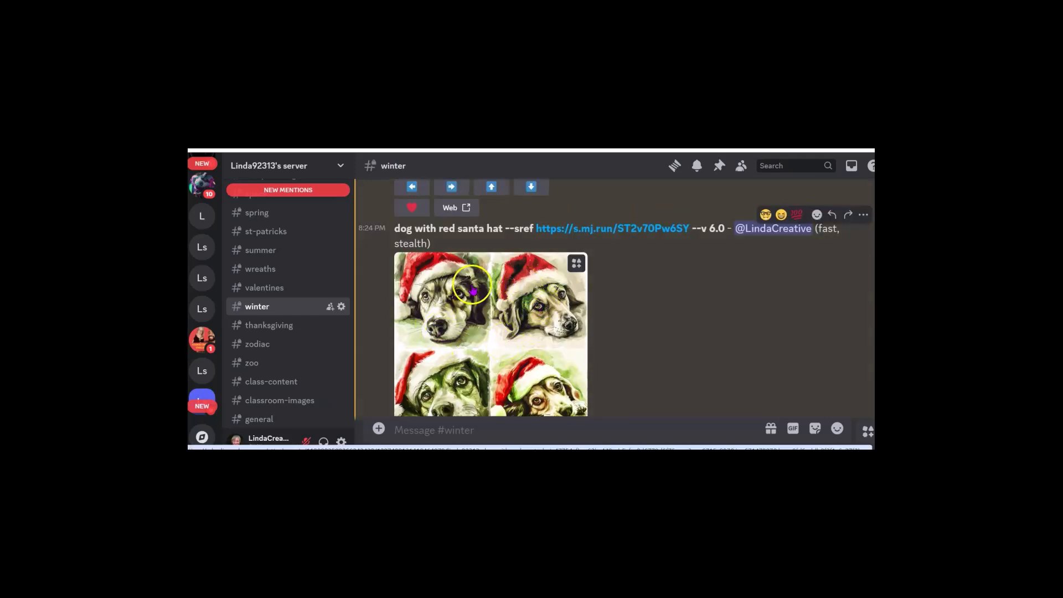
scroll(482, 287, down, 1)
scroll(515, 286, up, 6)
scroll(545, 286, up, 10)
scroll(545, 294, up, 10)
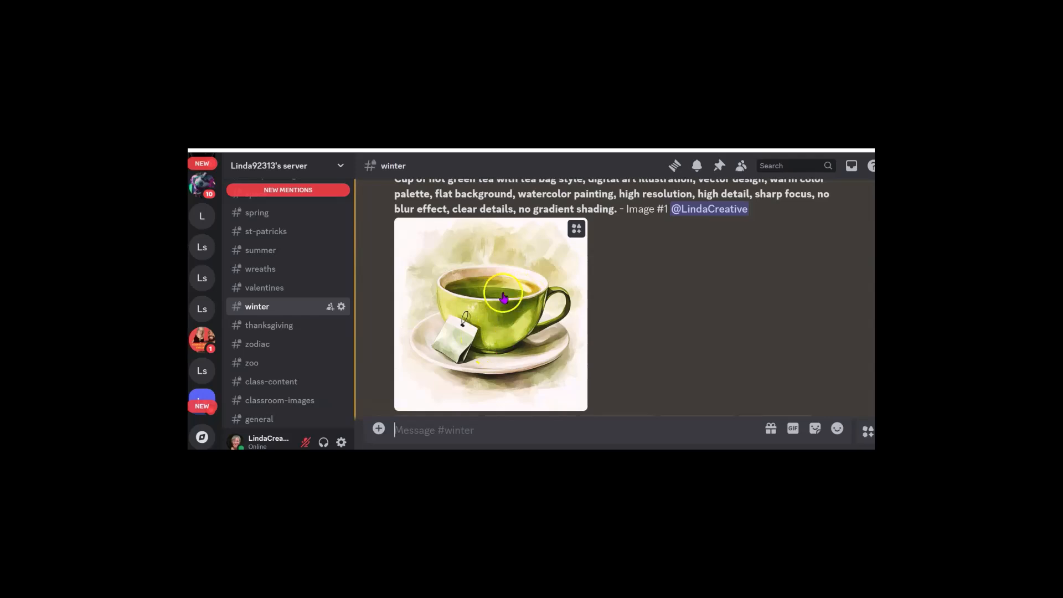
scroll(507, 291, down, 10)
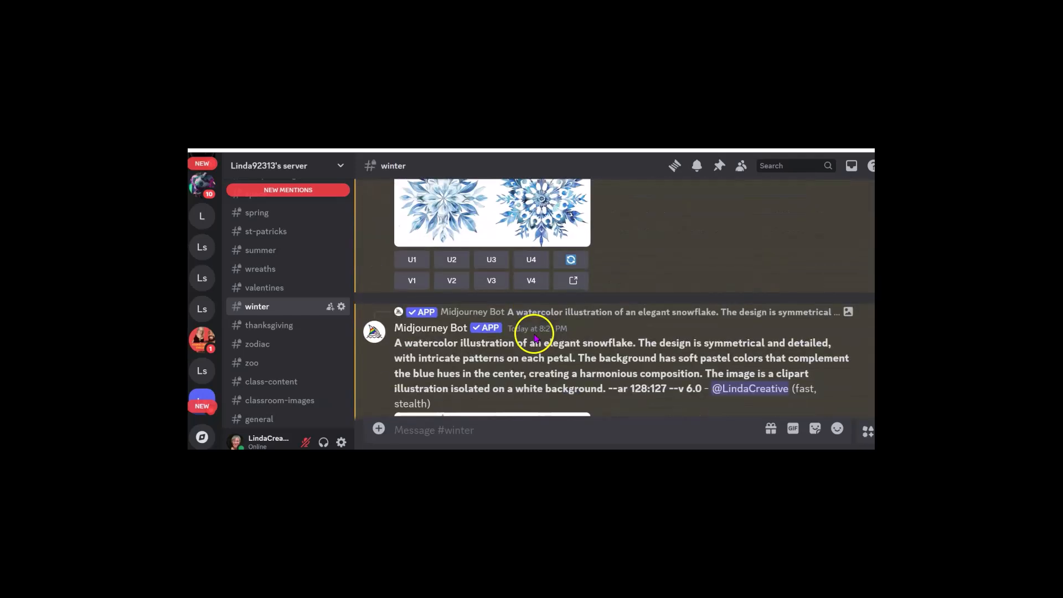
scroll(540, 316, down, 10)
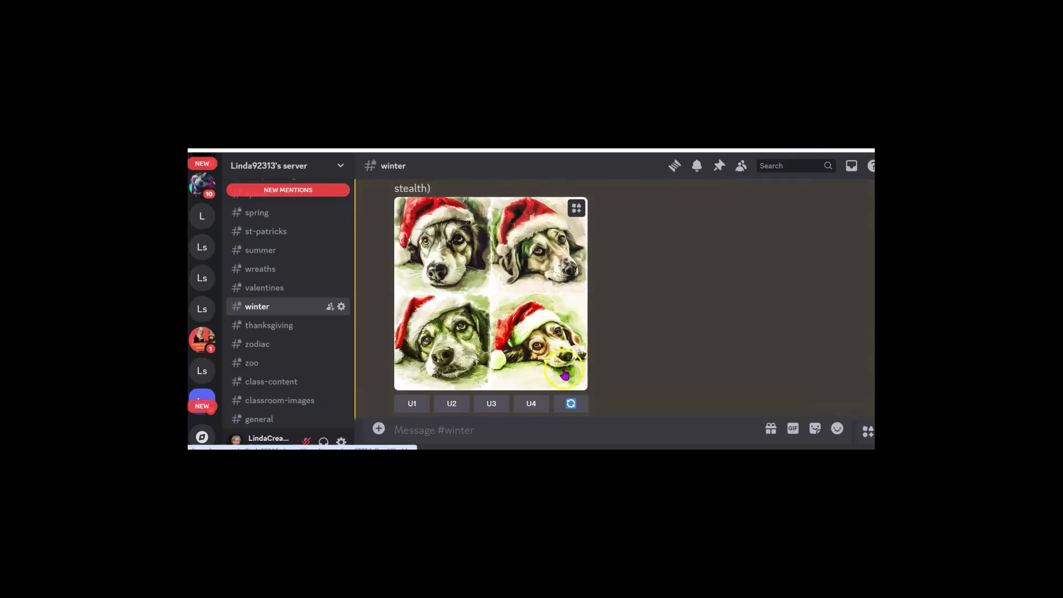
Step: Compare the newly generated Santa-hat dog grid with the berry wreath image used as its style reference
scroll(588, 329, down, 8)
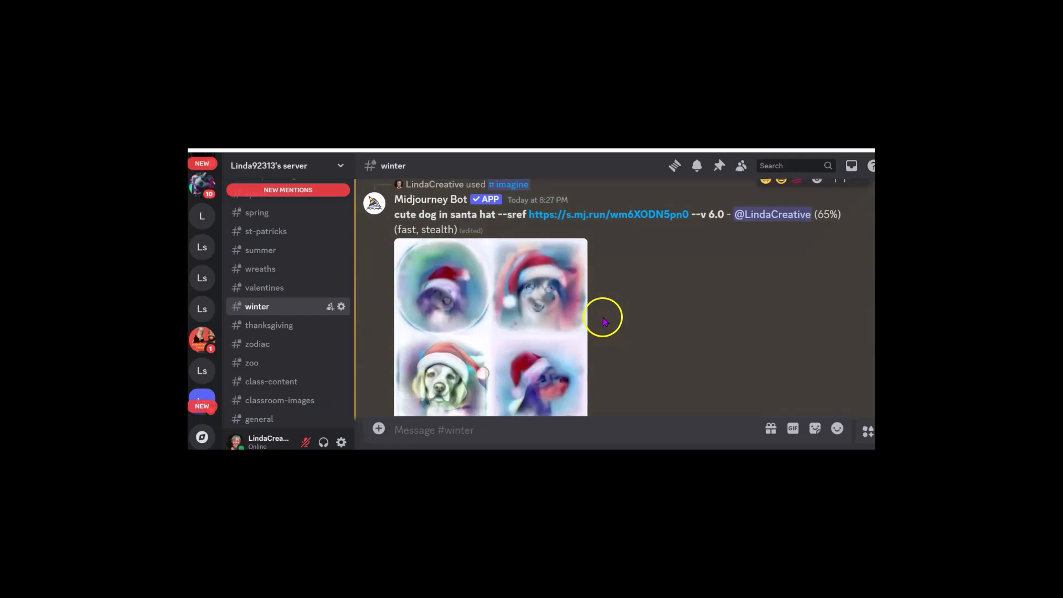
scroll(600, 310, up, 5)
scroll(515, 302, up, 2)
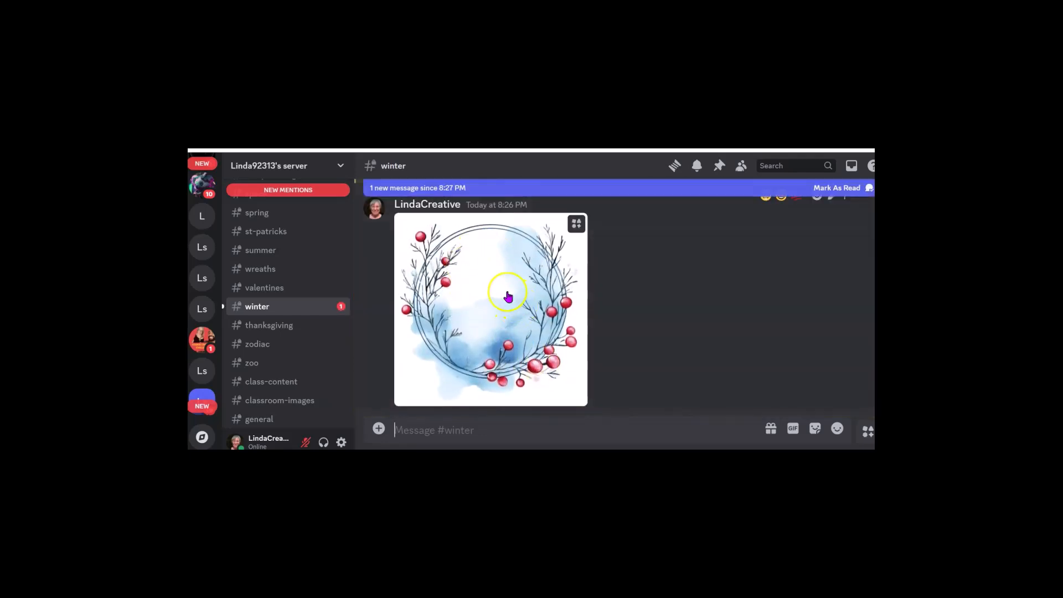
scroll(607, 338, down, 7)
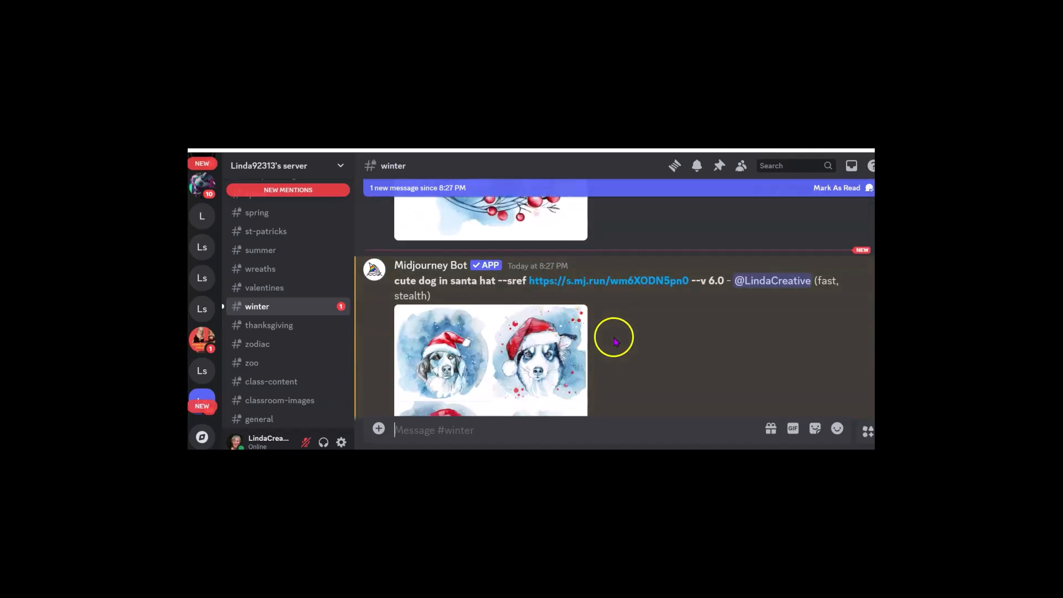
scroll(601, 335, up, 2)
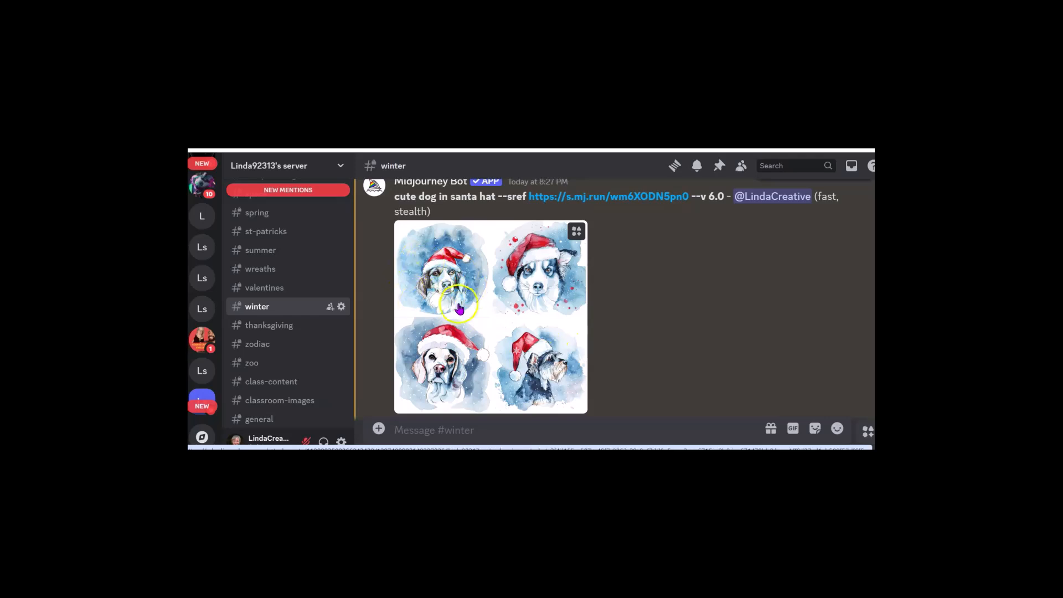
scroll(523, 288, up, 4)
scroll(524, 289, up, 4)
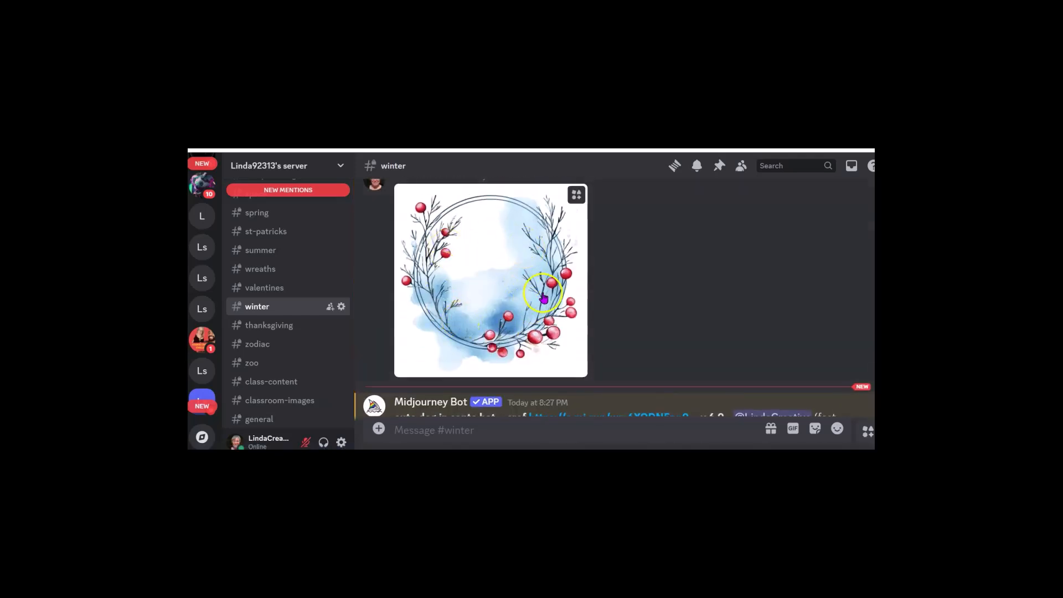
scroll(508, 328, down, 4)
scroll(525, 313, down, 3)
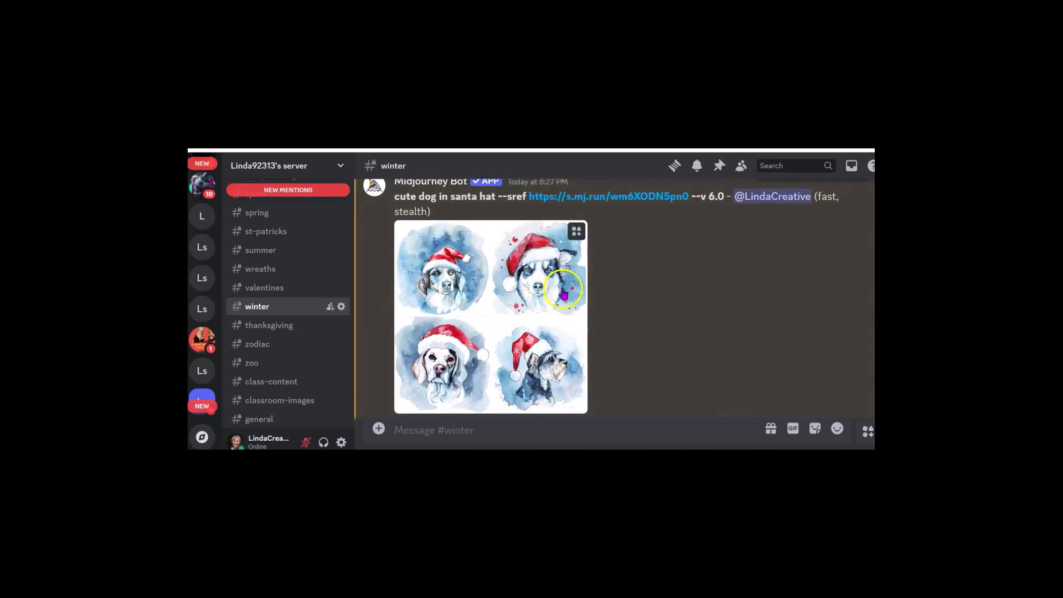
Step: Start an /imagine command with the prompt "cartoon cat --sref"
scroll(557, 285, down, 1)
scroll(557, 285, down, 1)
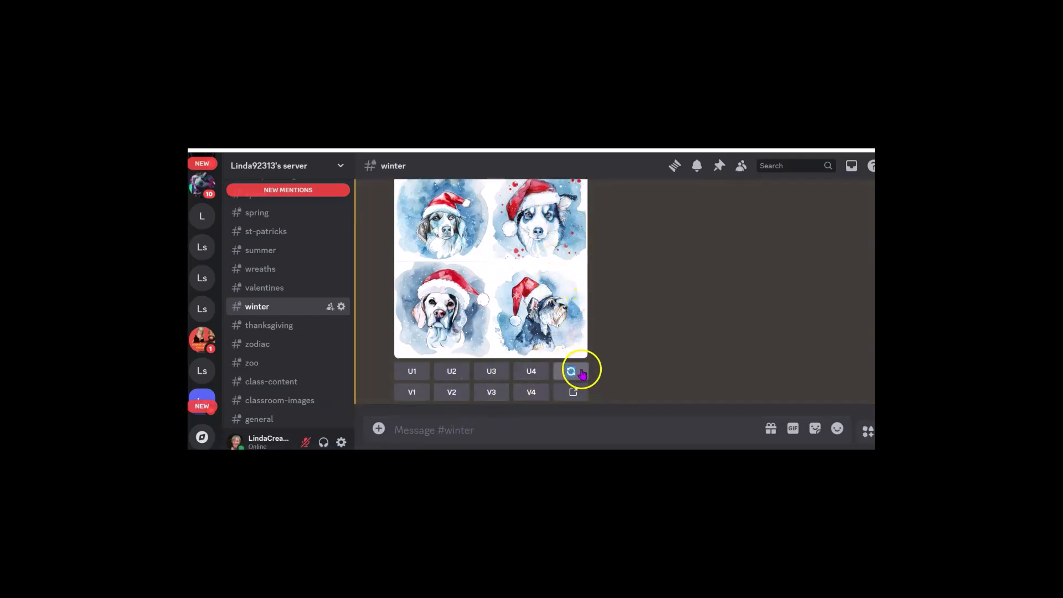
click(378, 429)
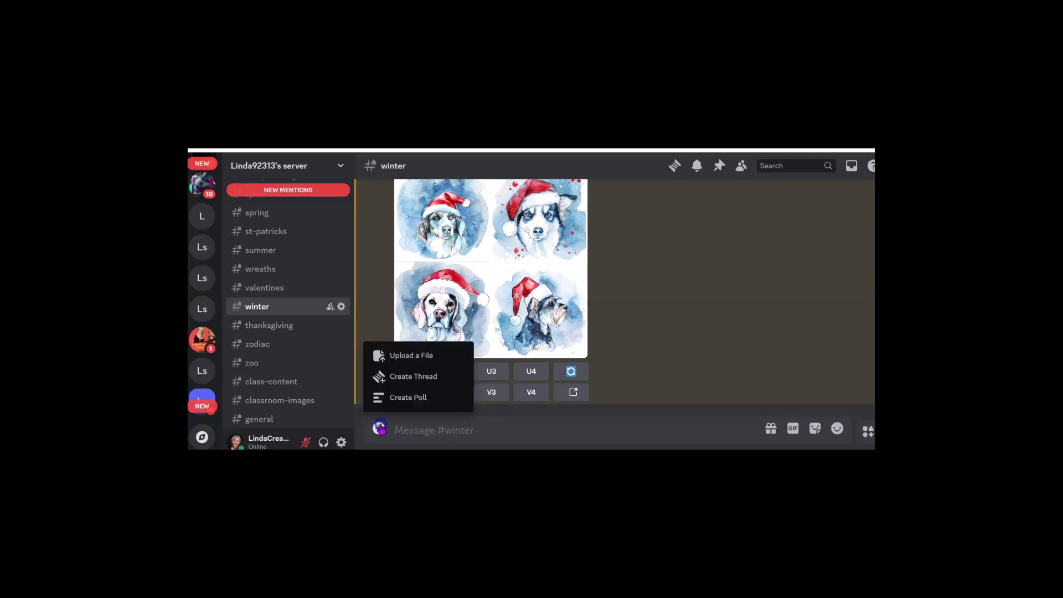
click(411, 426)
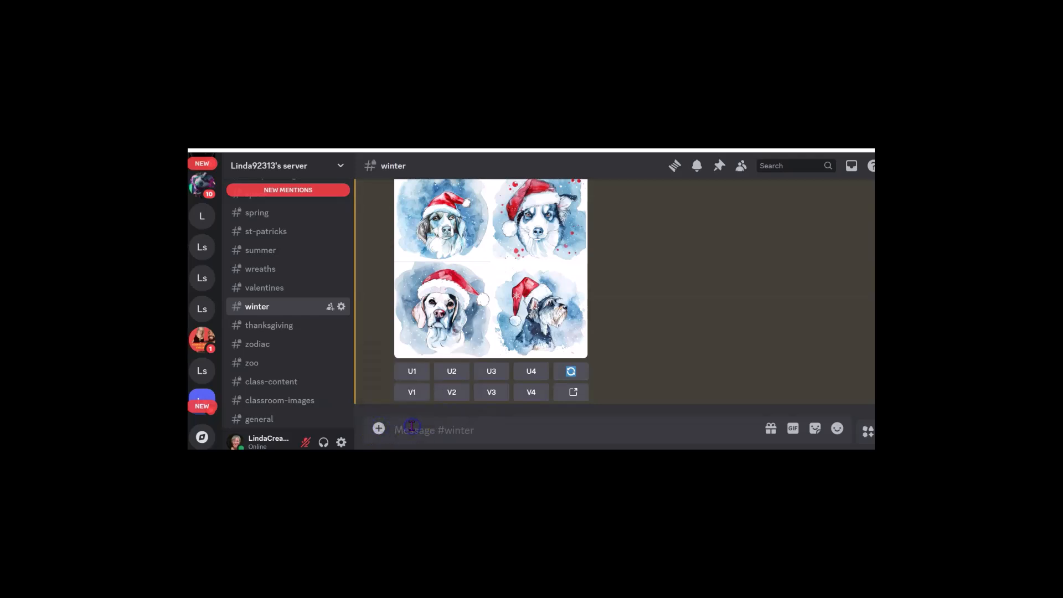
text(/)
click(427, 210)
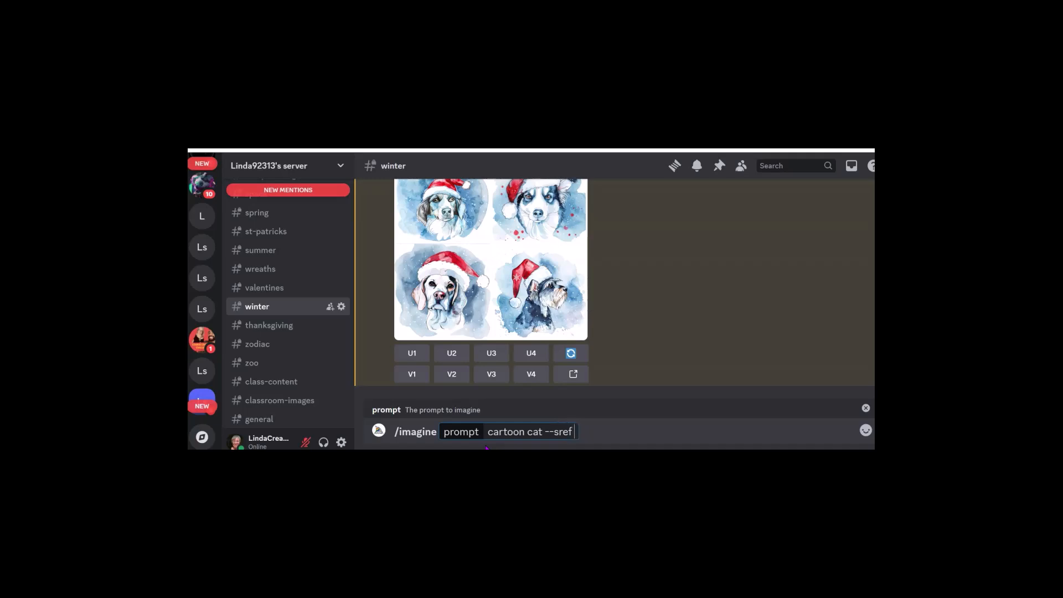
Step: Add the berry wreath image's link after --sref, separated by a space, and submit the cartoon cat prompt
scroll(491, 340, up, 5)
drag(496, 284, 576, 431)
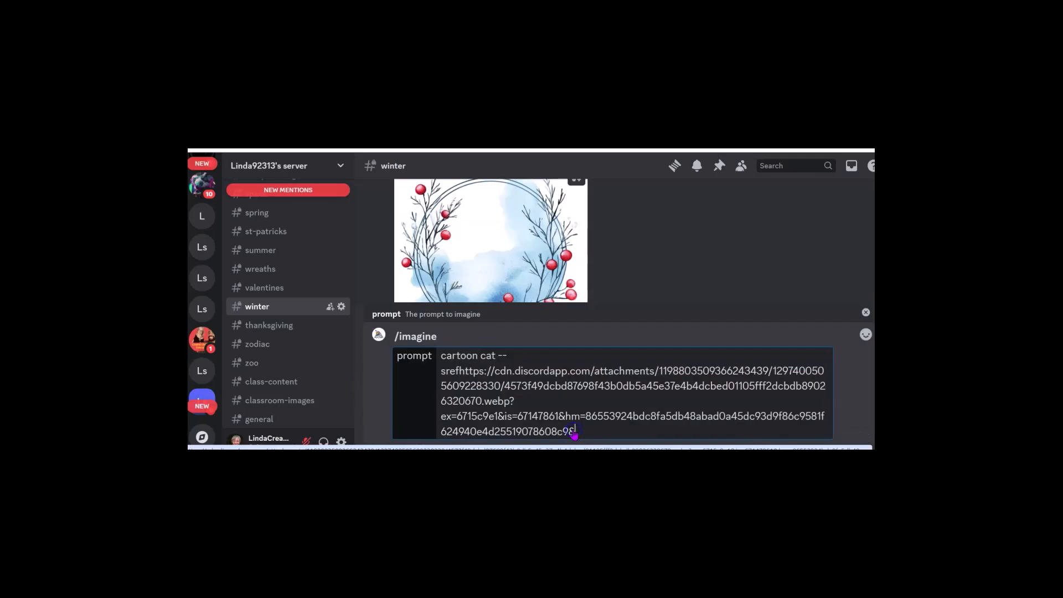
click(459, 372)
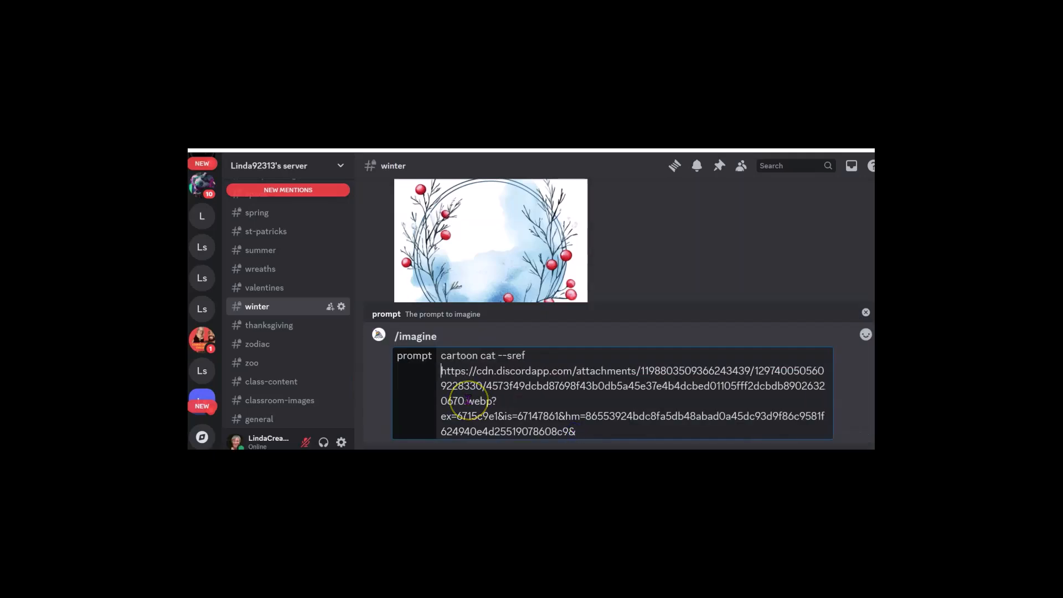
key(Return)
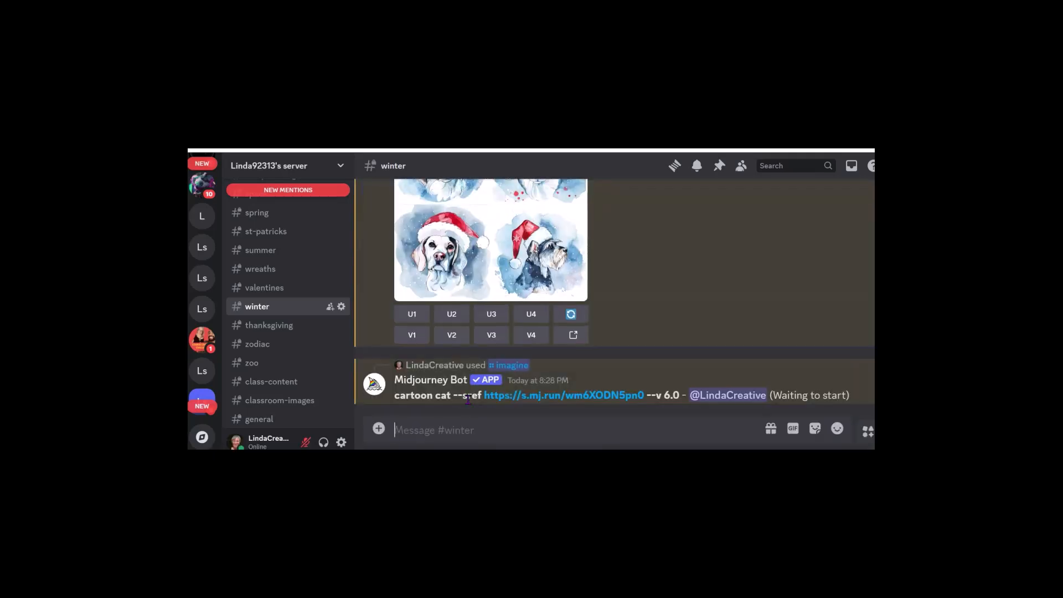
Step: Review the four Santa-hat dogs made with the wreath style reference and check the progress of the cartoon cat job
scroll(601, 349, up, 2)
scroll(576, 326, down, 1)
scroll(529, 303, up, 1)
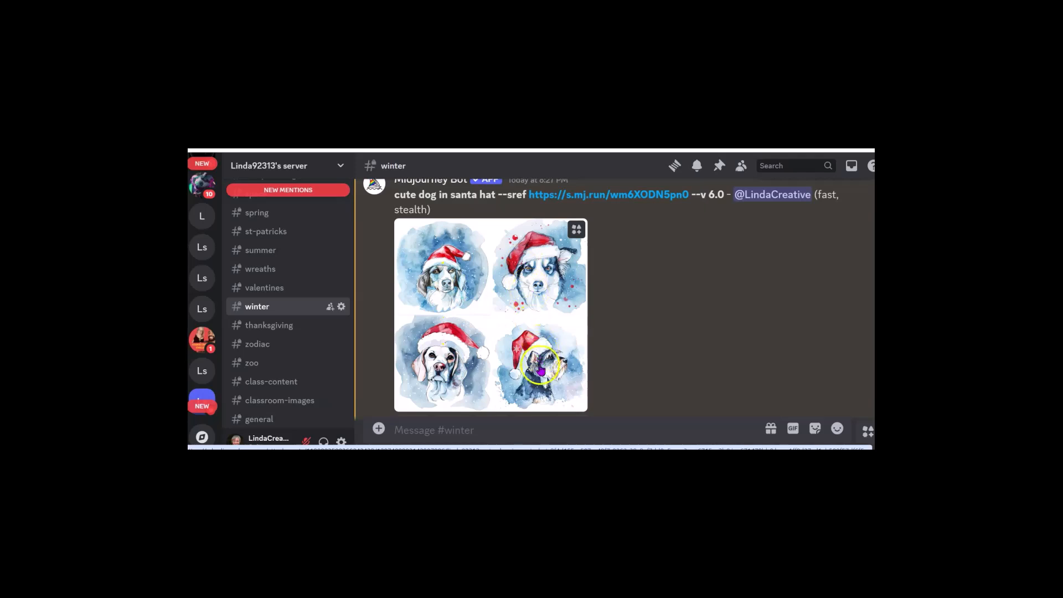
scroll(547, 333, down, 3)
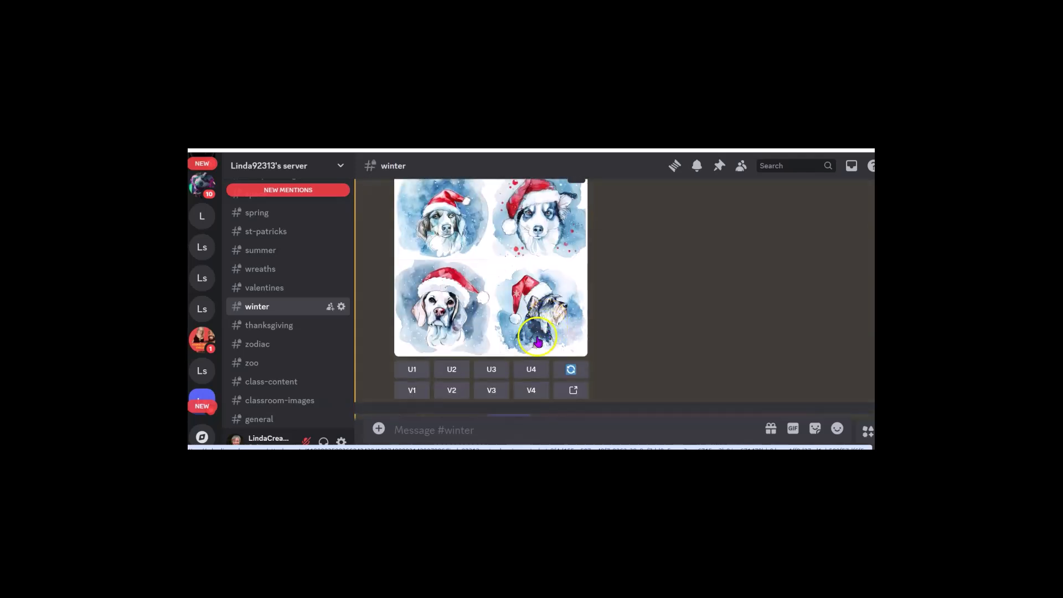
scroll(613, 340, up, 2)
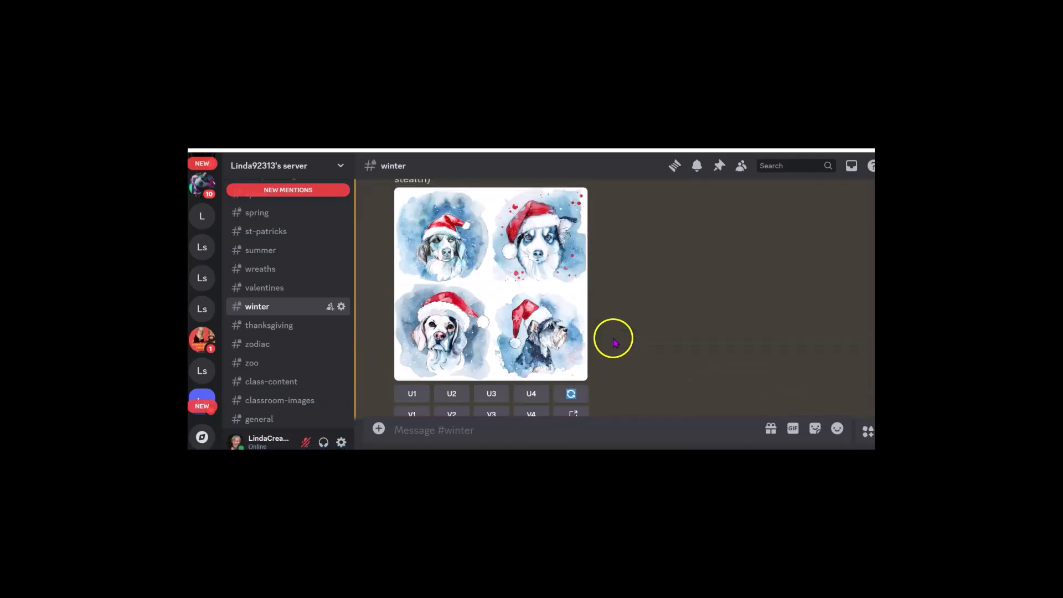
scroll(605, 332, down, 1)
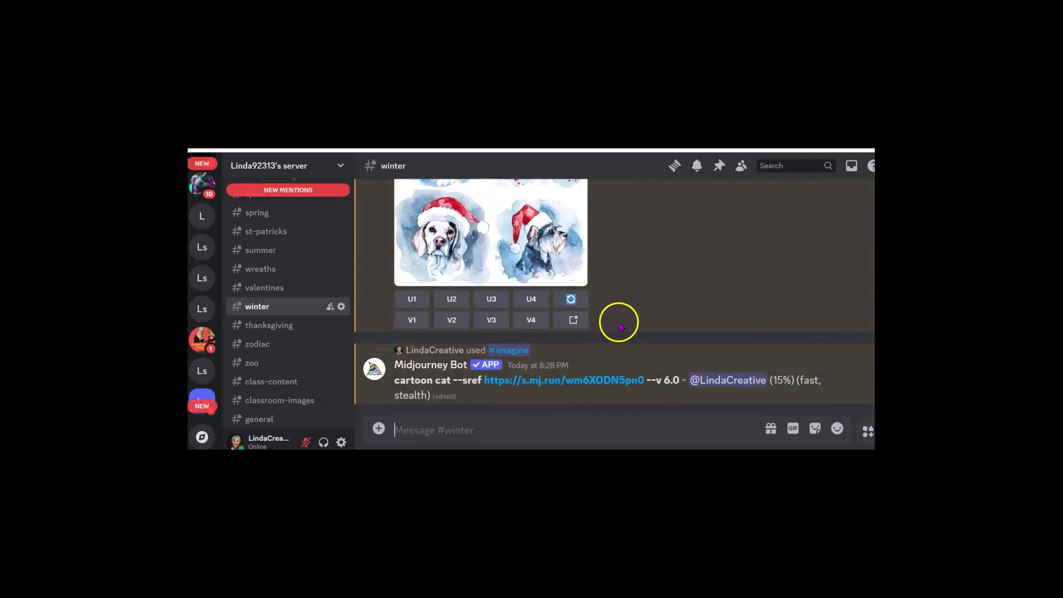
scroll(615, 317, up, 2)
scroll(555, 301, down, 2)
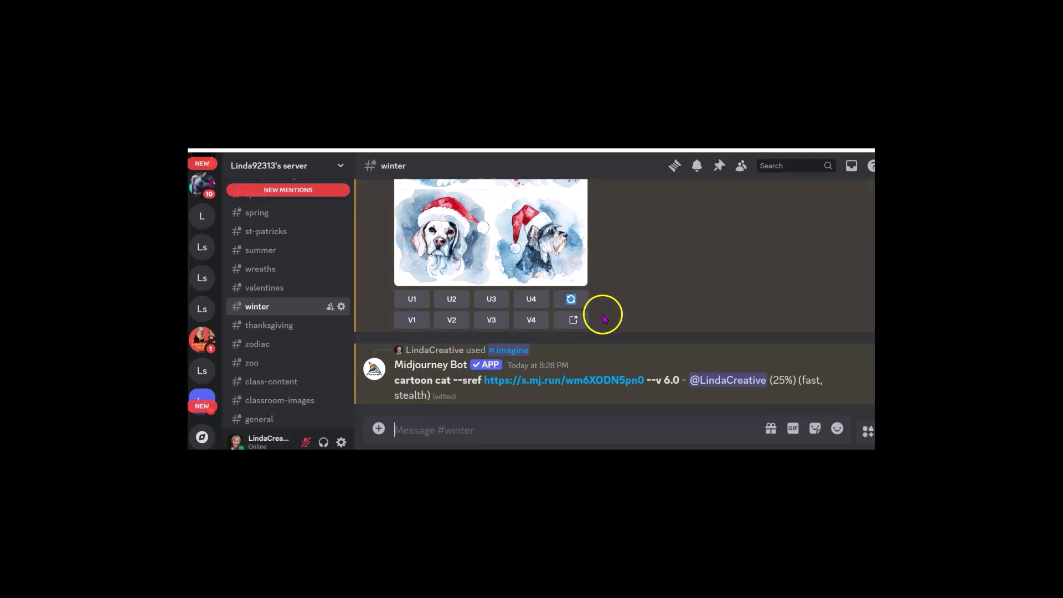
scroll(605, 326, up, 3)
scroll(586, 304, down, 3)
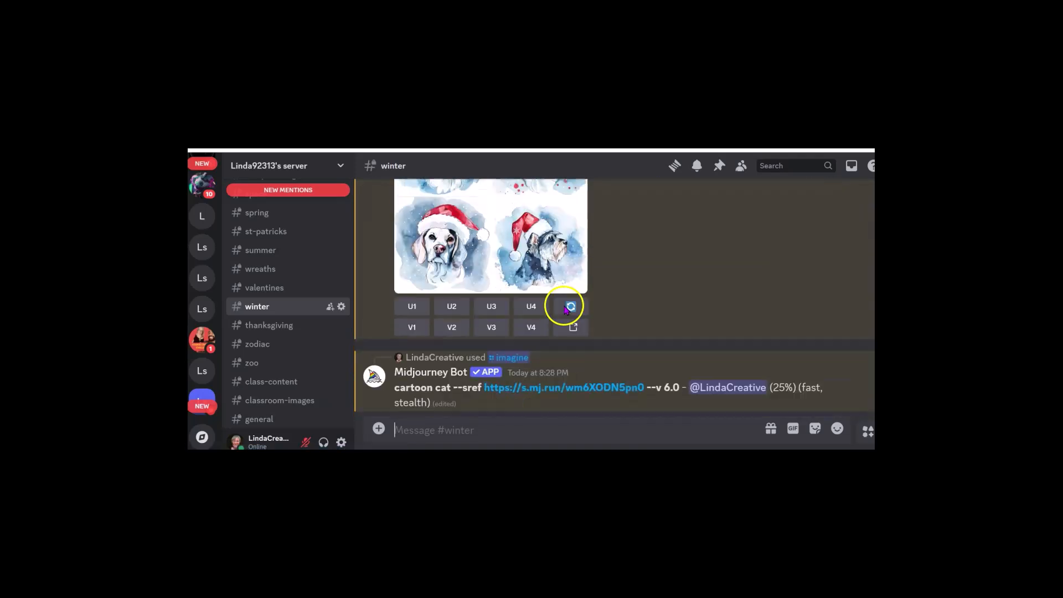
scroll(602, 302, up, 2)
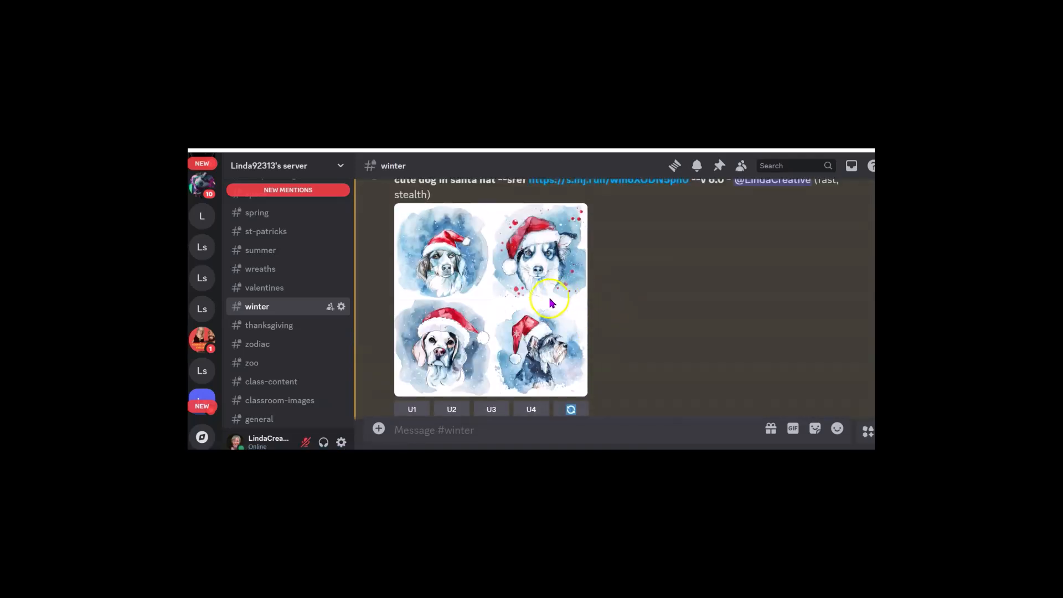
scroll(610, 326, down, 2)
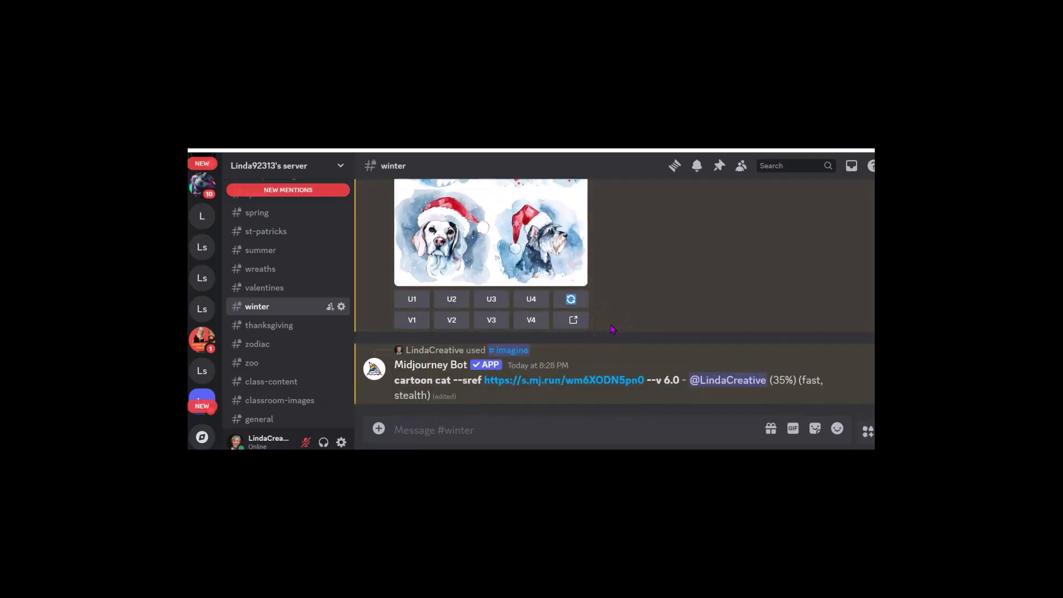
scroll(606, 322, up, 4)
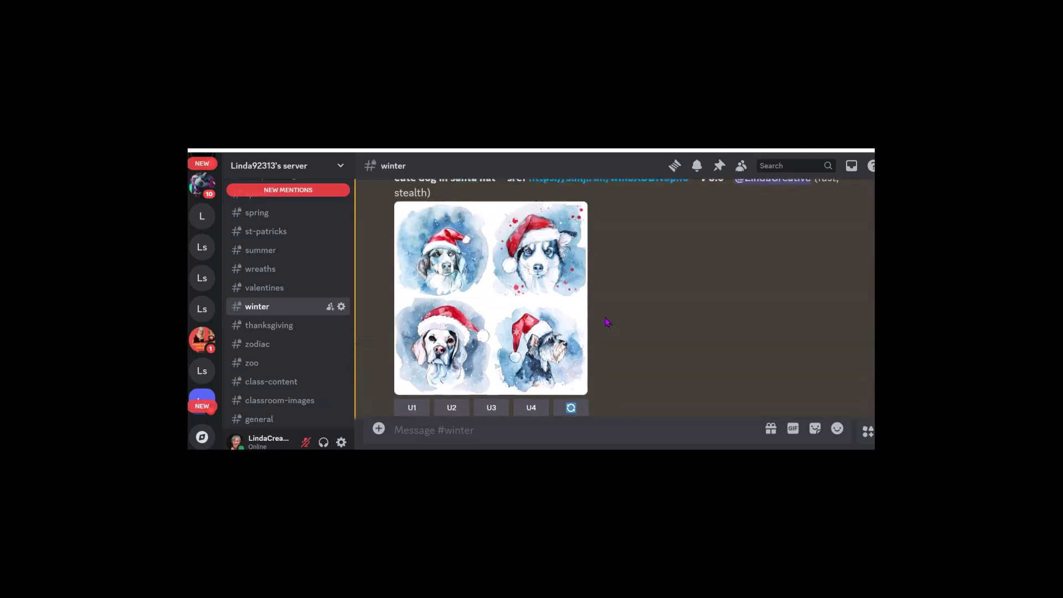
scroll(597, 318, down, 4)
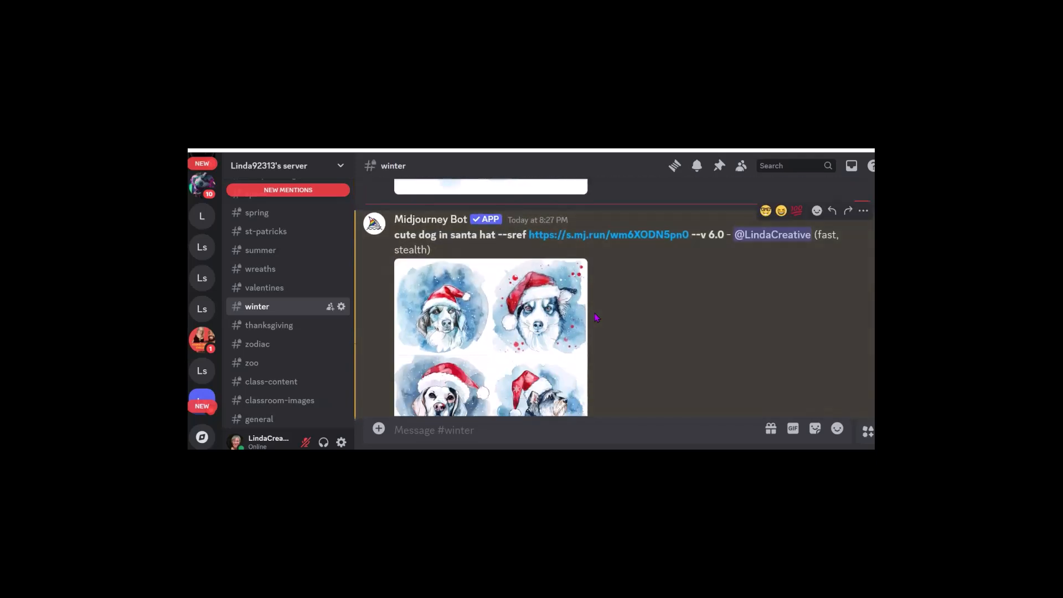
Step: Examine the generated cartoon cat grid and compare its colours and watercolor style with the images above it
scroll(609, 328, down, 1)
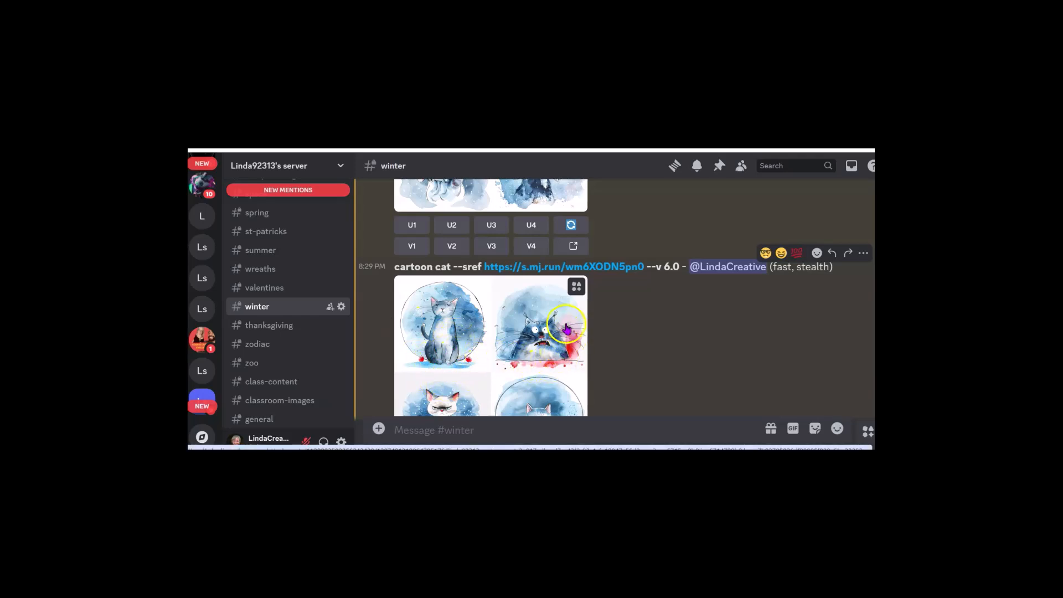
scroll(523, 334, down, 3)
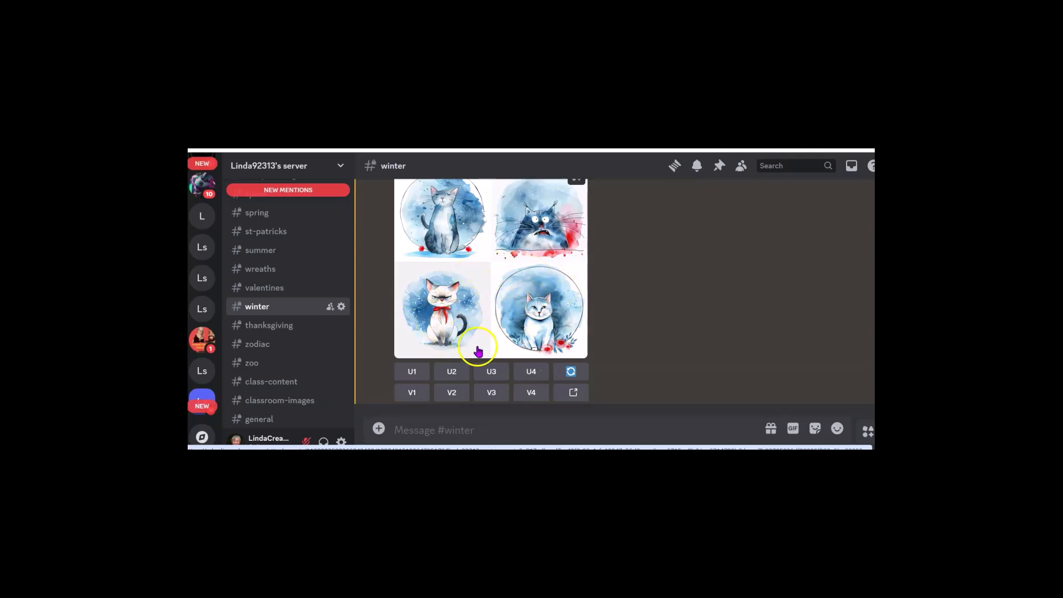
scroll(475, 347, up, 3)
scroll(635, 315, down, 1)
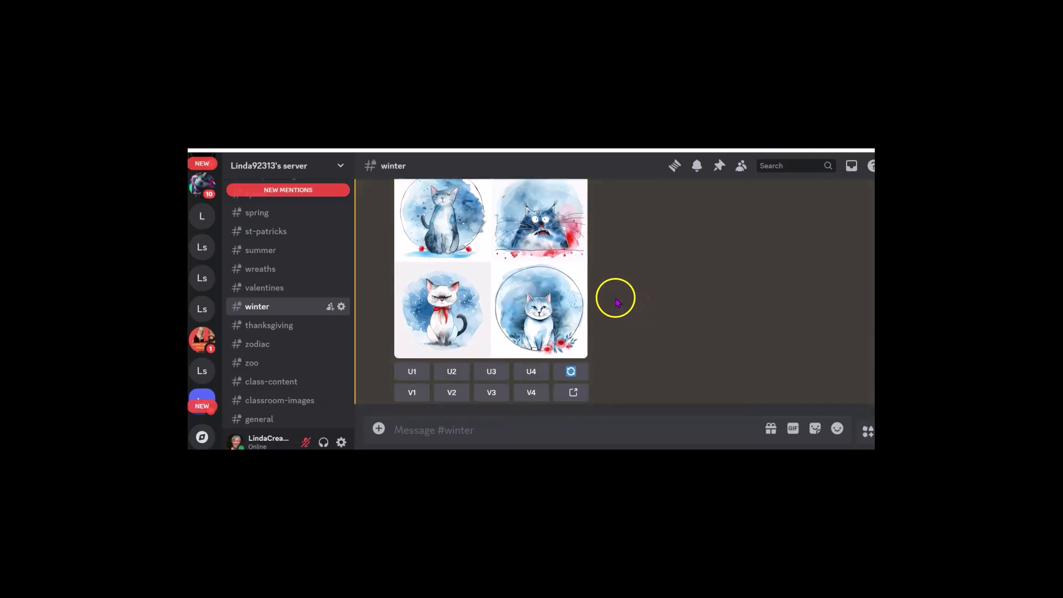
scroll(615, 302, up, 1)
scroll(605, 304, down, 1)
scroll(579, 294, up, 1)
scroll(507, 299, down, 1)
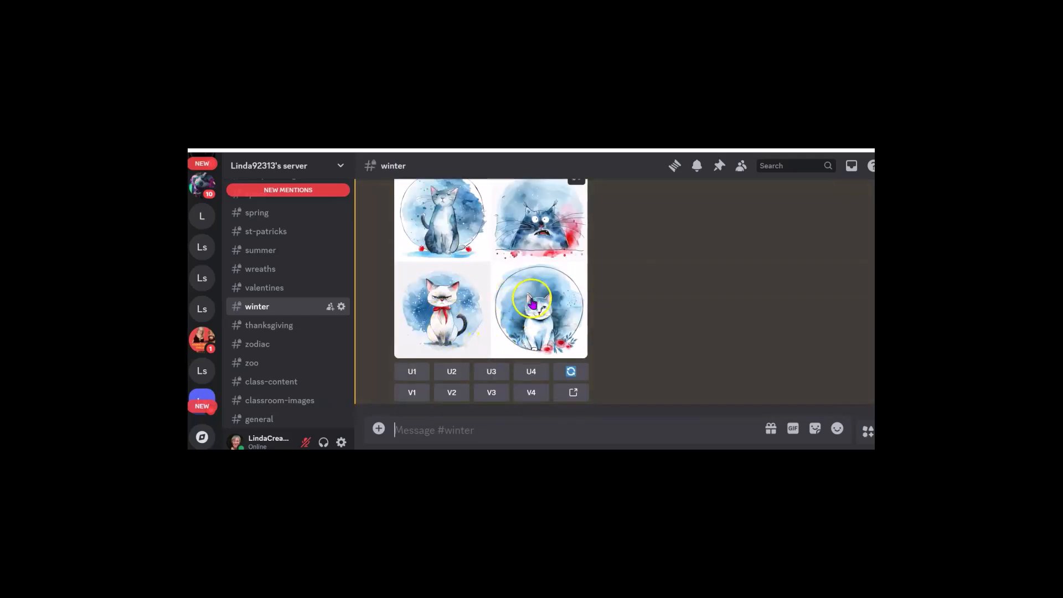
scroll(531, 313, up, 3)
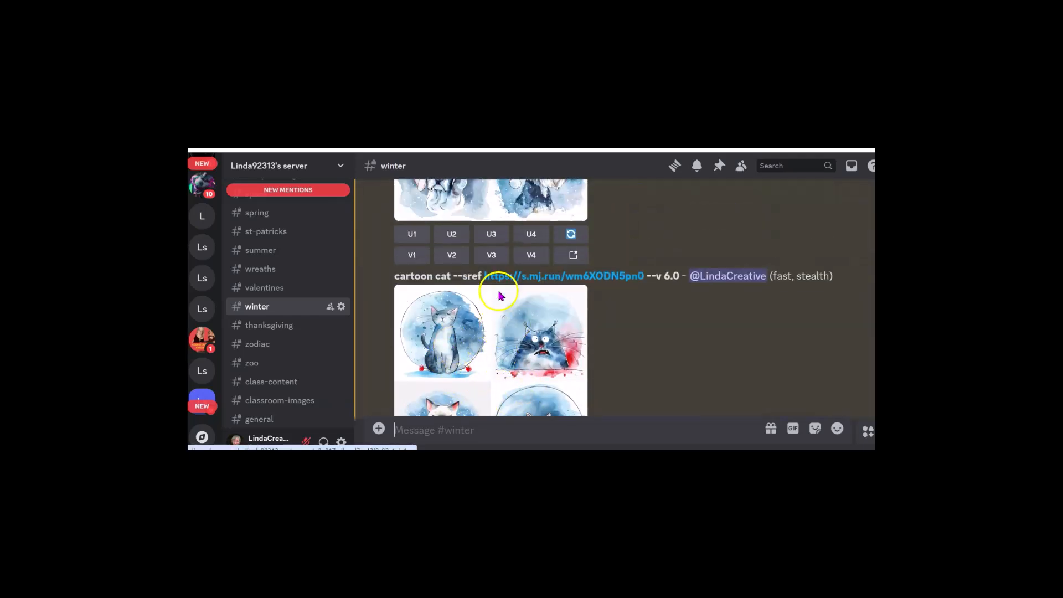
scroll(498, 277, up, 5)
scroll(477, 332, down, 4)
scroll(476, 342, down, 2)
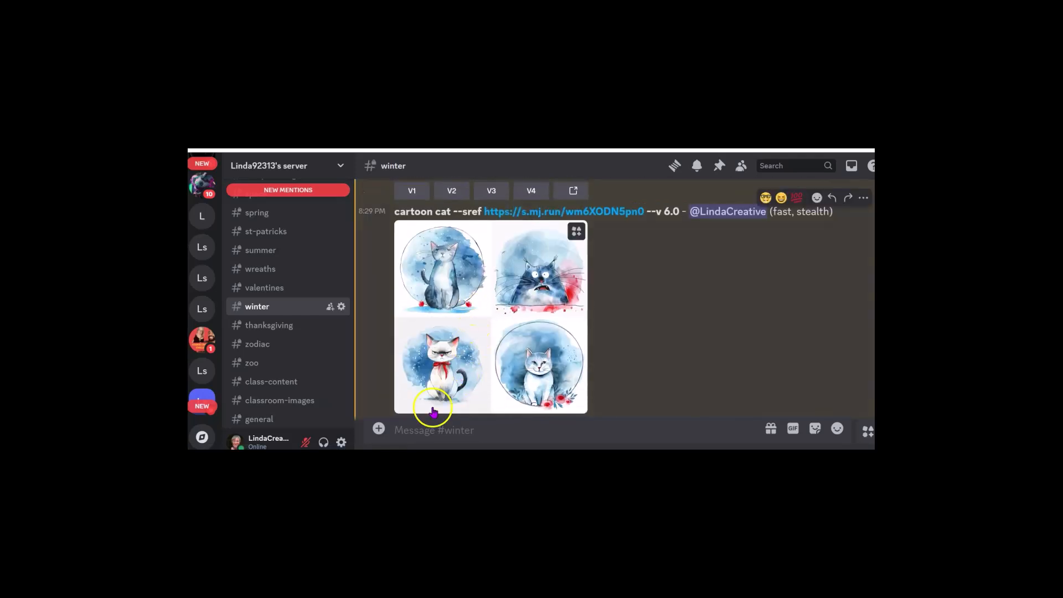
Step: Start an /imagine command with the prompt "playful cat --sref"
click(410, 431)
text(/)
click(446, 215)
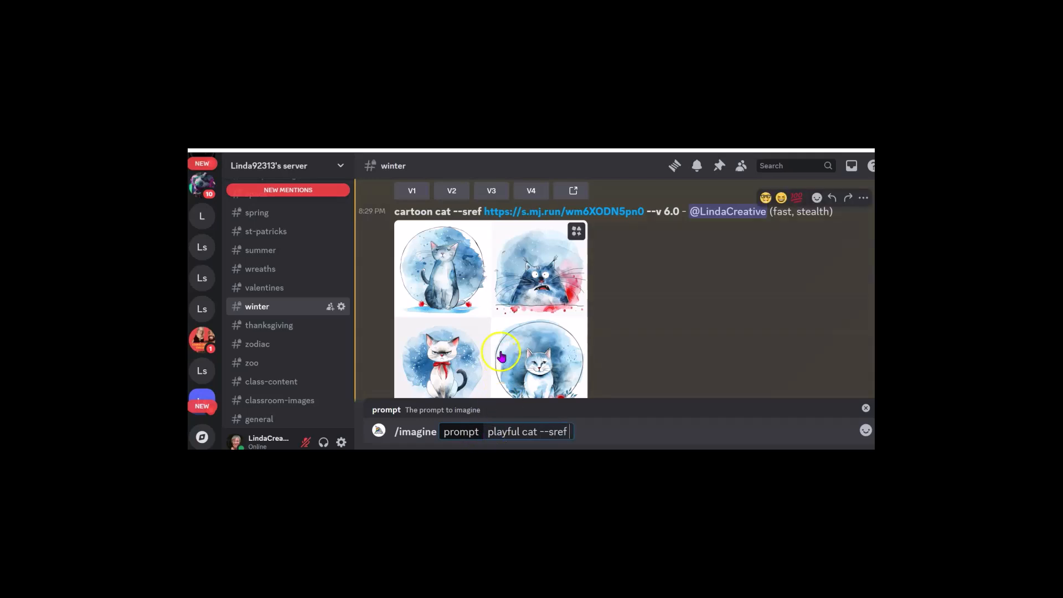
Step: Add the watercolor snowflake image's link after --sref, separated by a space, and submit the playful cat prompt
scroll(525, 303, down, 15)
scroll(525, 302, up, 10)
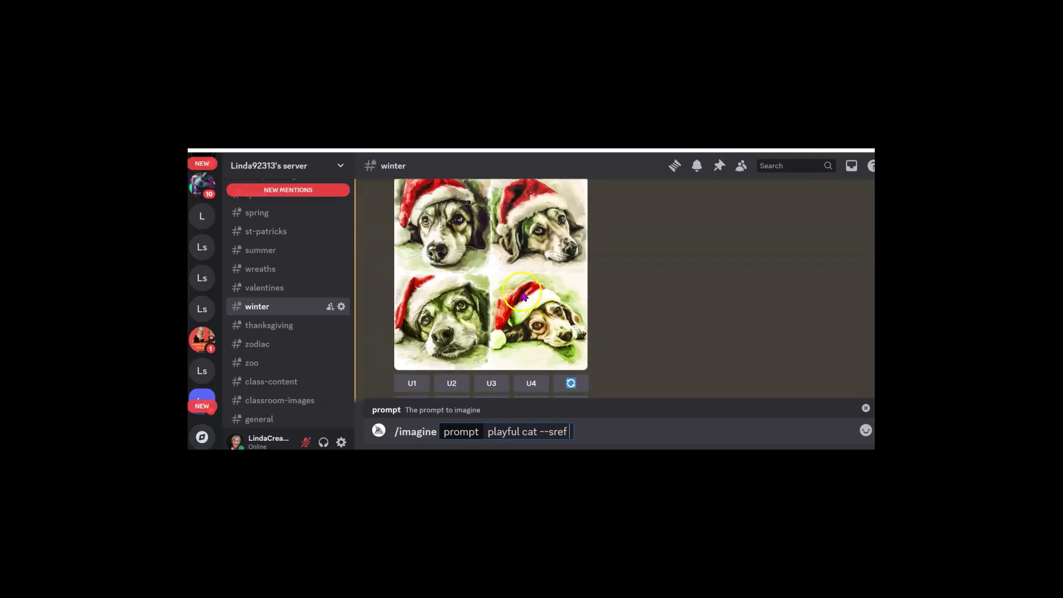
drag(523, 283, 567, 432)
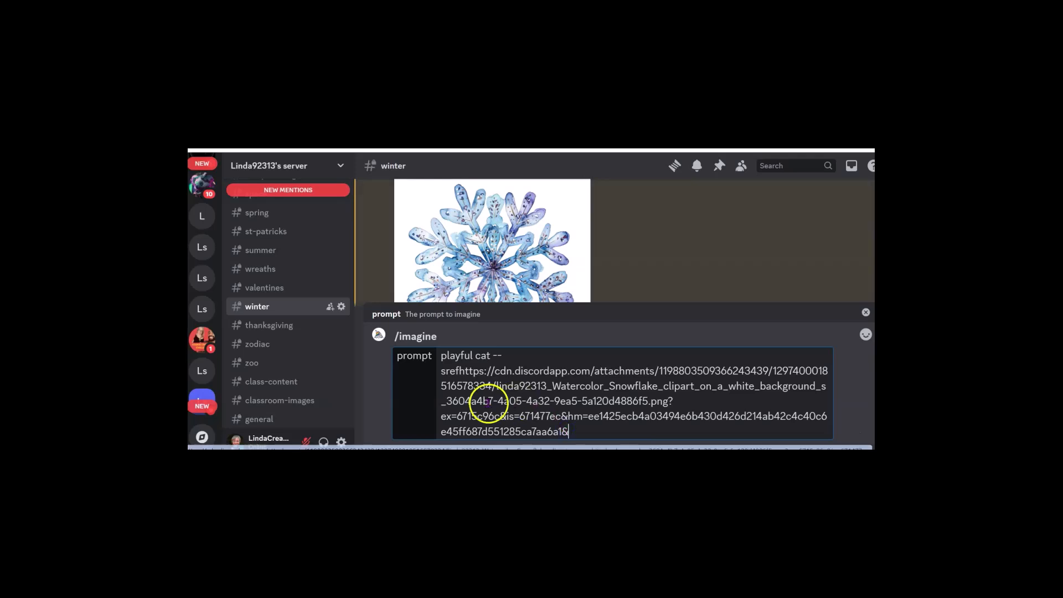
click(459, 371)
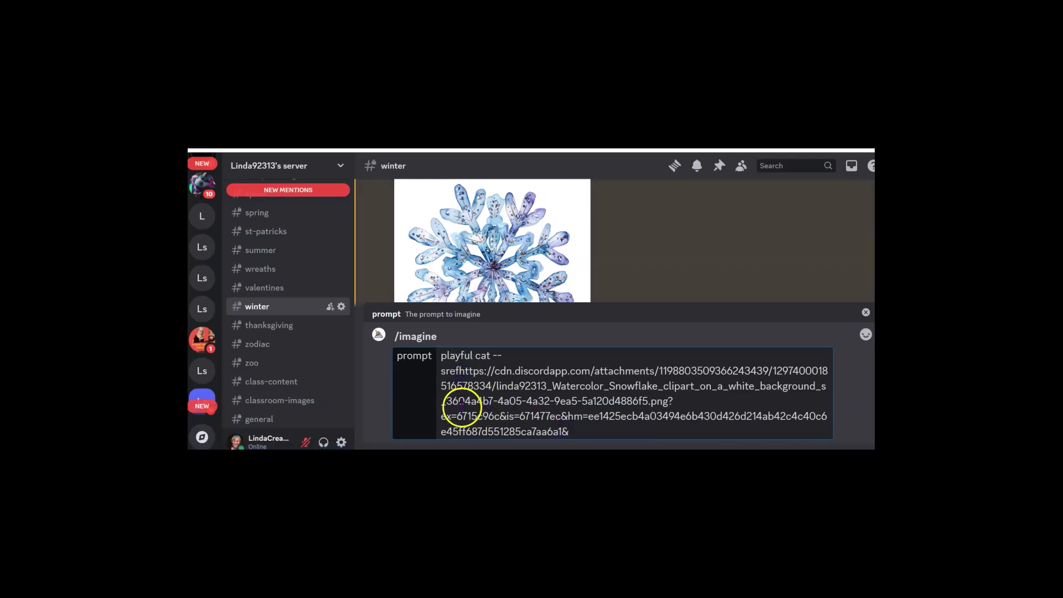
key(Return)
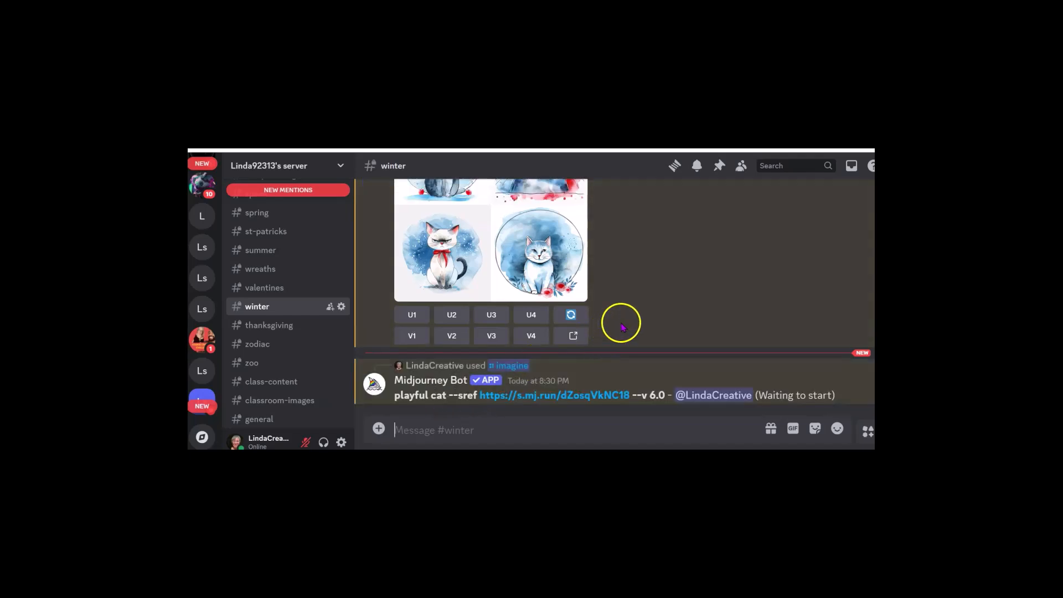
Step: Compare the cartoon cat grid with the Santa-hat dog grid made from the same wreath style reference
scroll(598, 316, up, 4)
scroll(602, 311, down, 4)
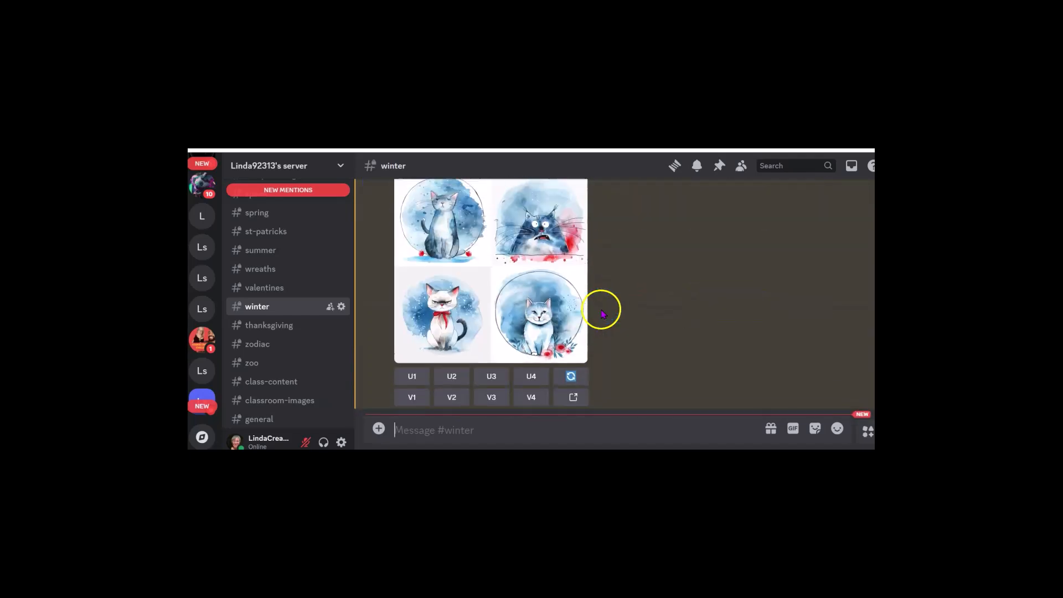
scroll(607, 327, up, 3)
scroll(608, 327, down, 2)
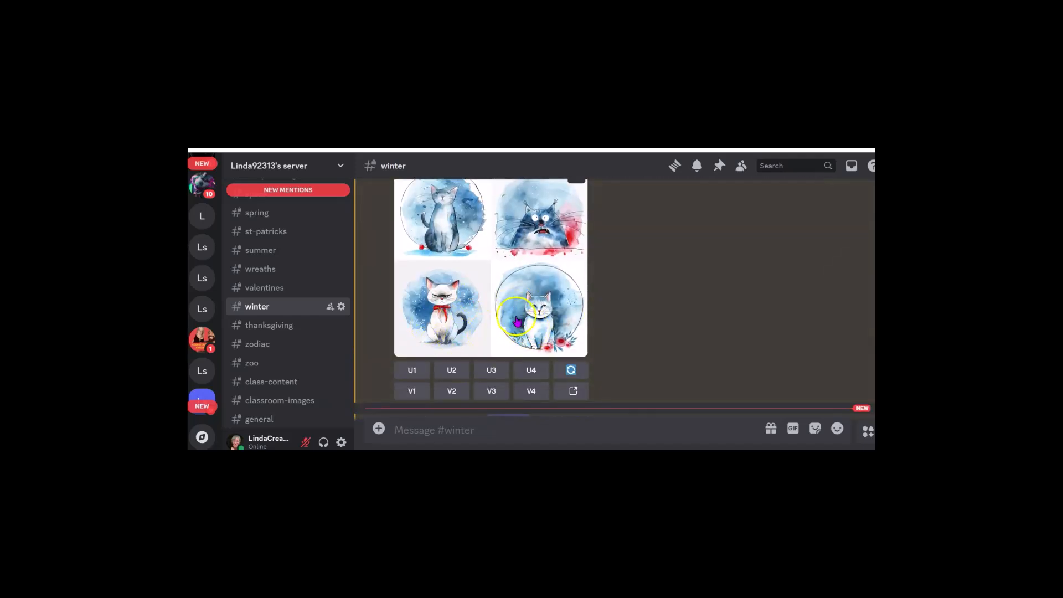
scroll(487, 336, up, 1)
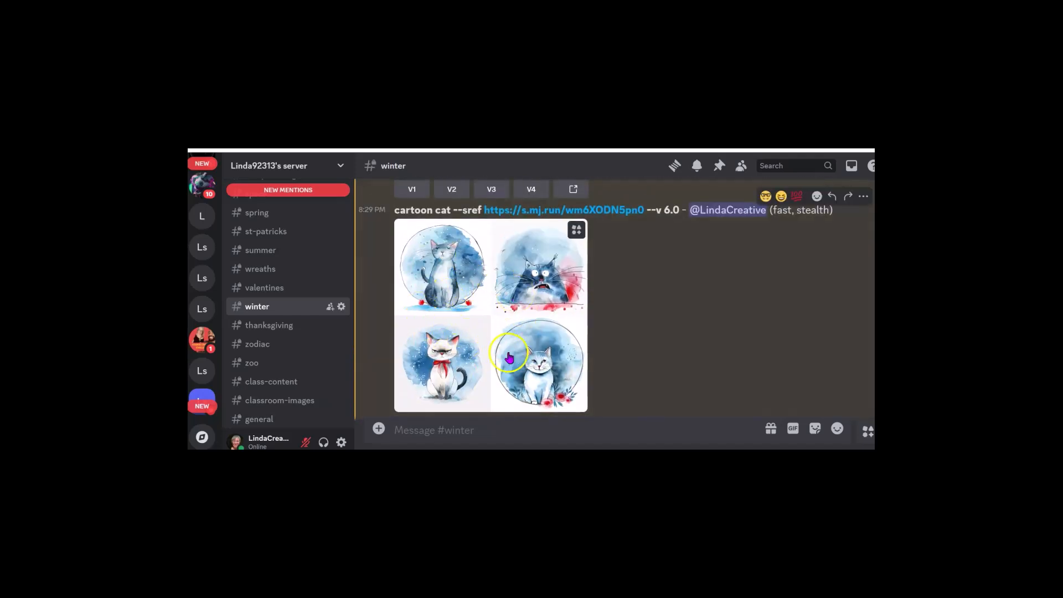
scroll(495, 368, up, 4)
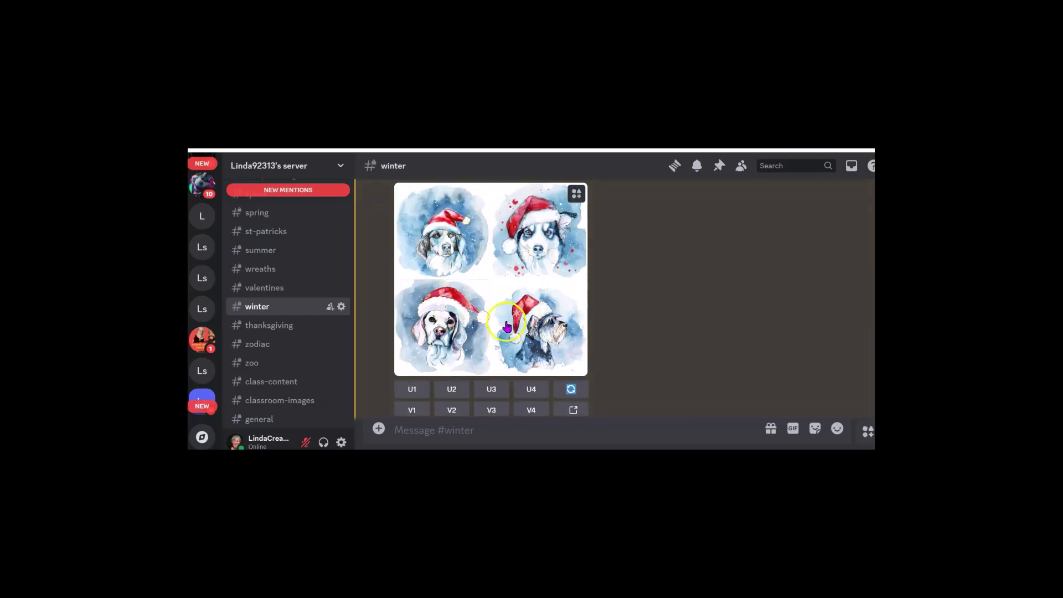
scroll(530, 308, up, 2)
scroll(529, 321, down, 5)
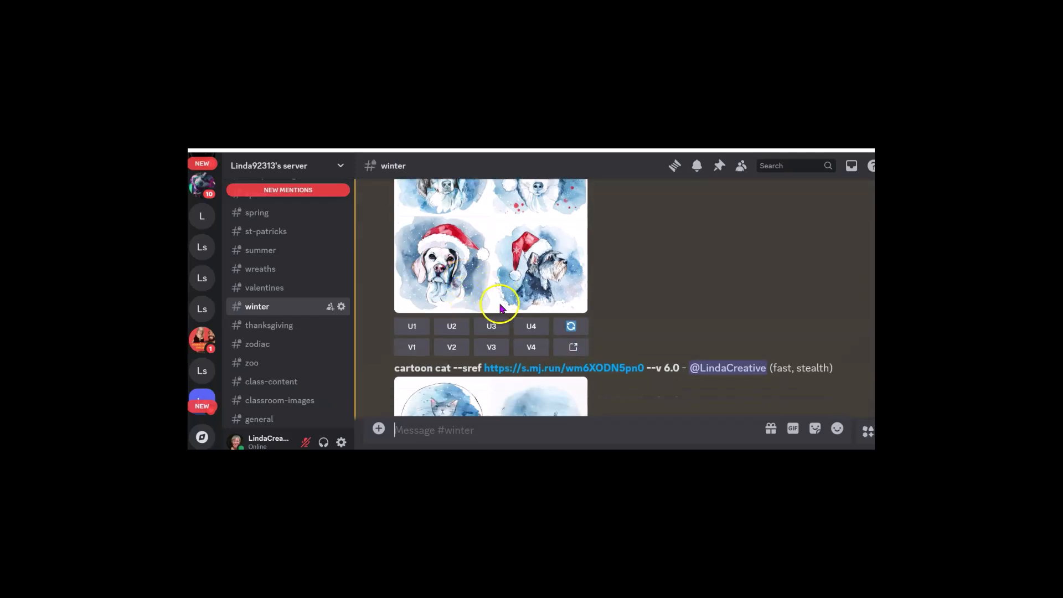
Step: Upscale the third image of the cartoon cat grid, the white cat with the red ribbon
scroll(525, 331, down, 3)
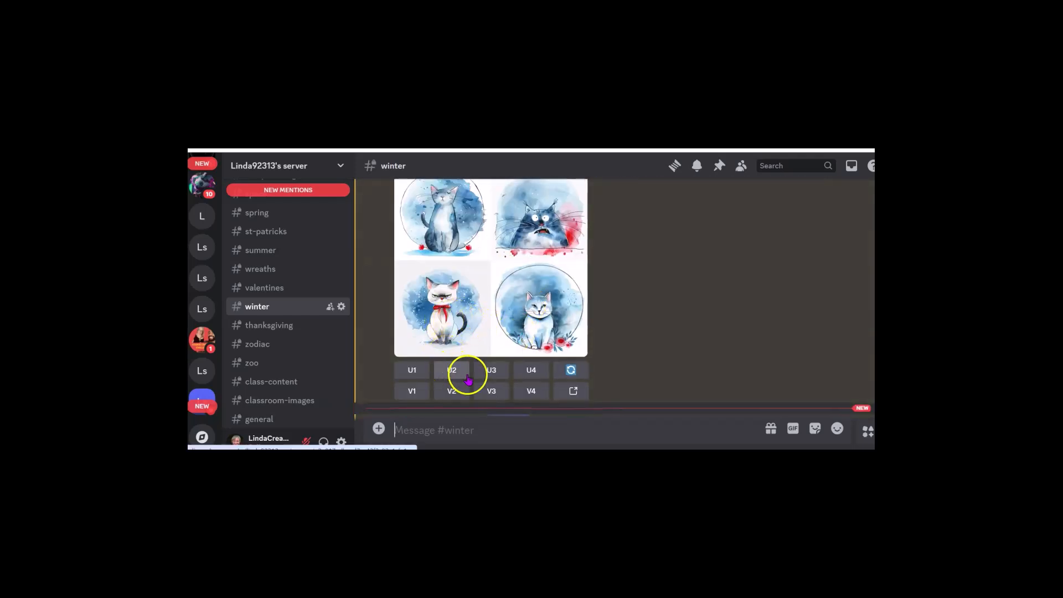
click(494, 370)
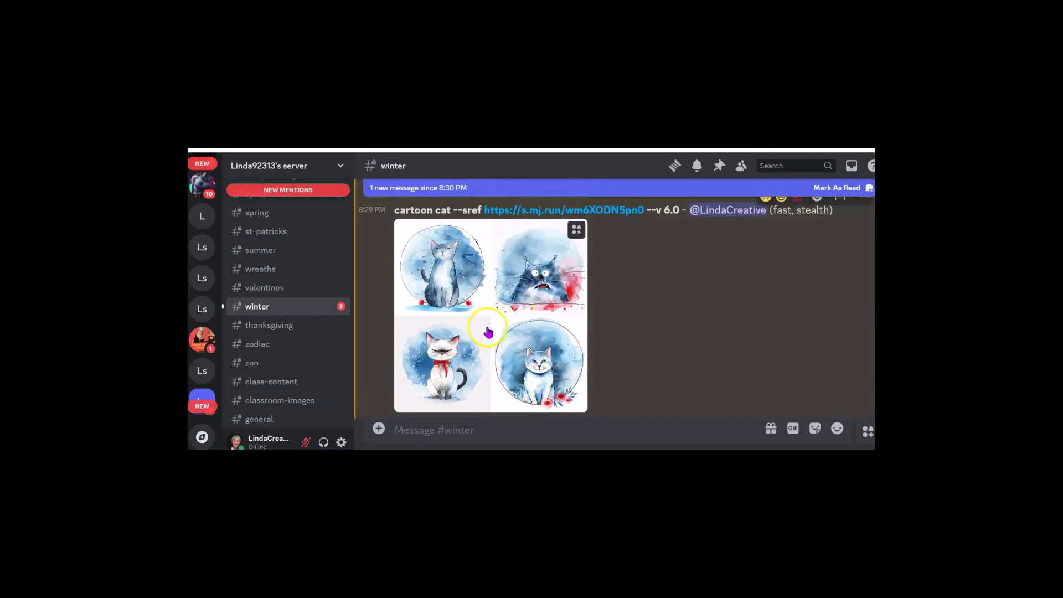
Step: Examine the upscaled white cat with the red ribbon and check on the playful cat generation
scroll(619, 309, down, 5)
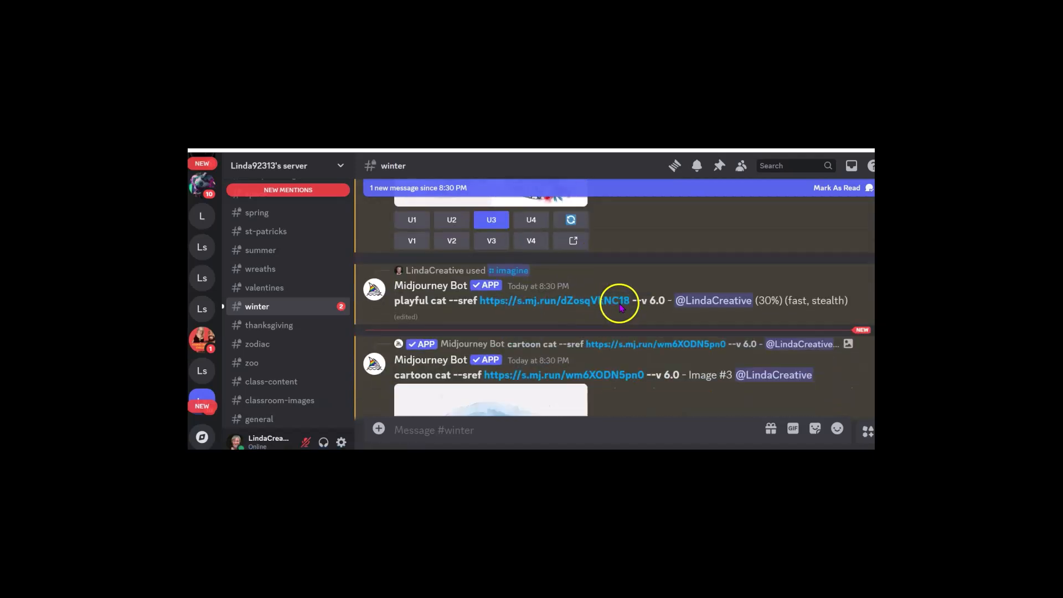
scroll(620, 309, down, 1)
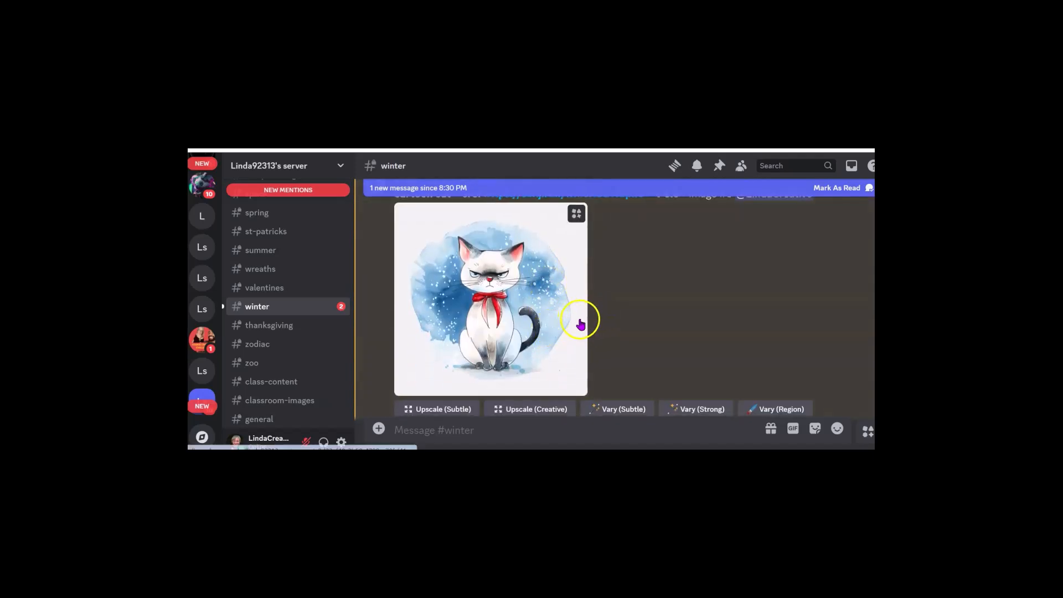
scroll(578, 323, up, 6)
scroll(587, 316, down, 2)
scroll(592, 320, down, 4)
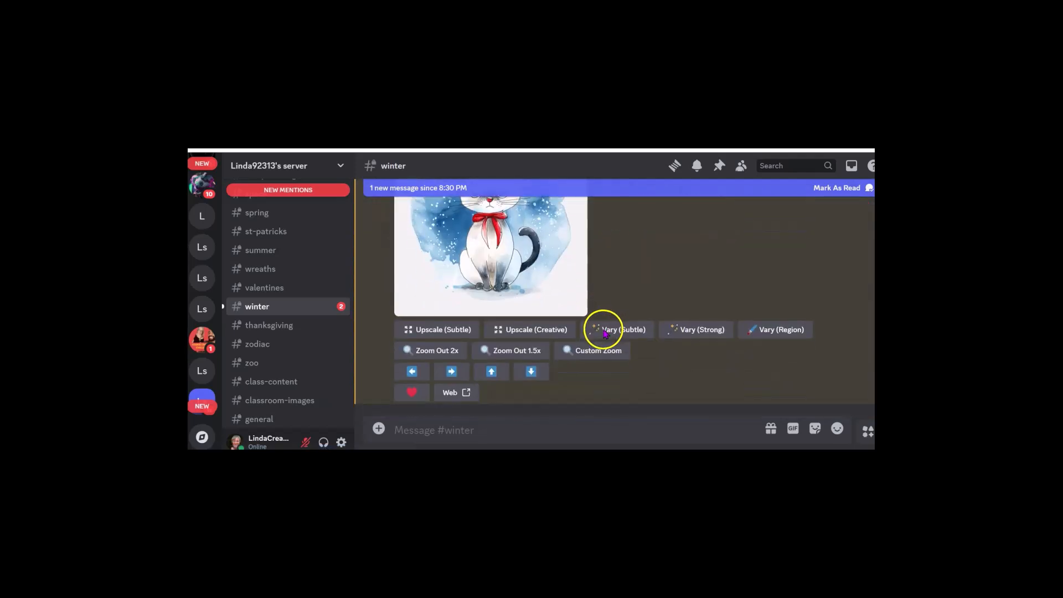
scroll(605, 326, up, 3)
scroll(600, 315, up, 4)
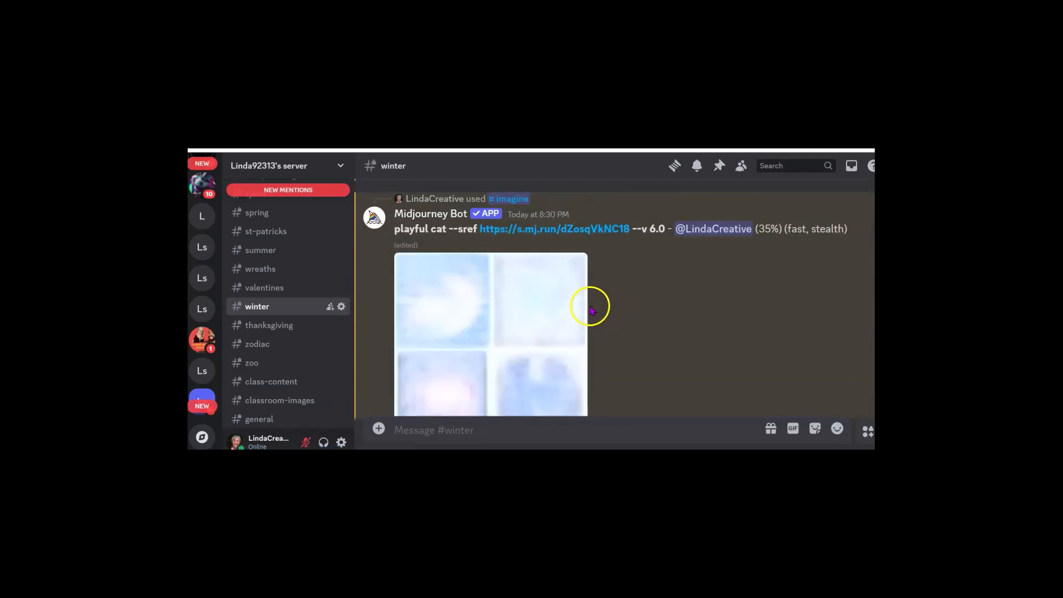
scroll(595, 307, down, 1)
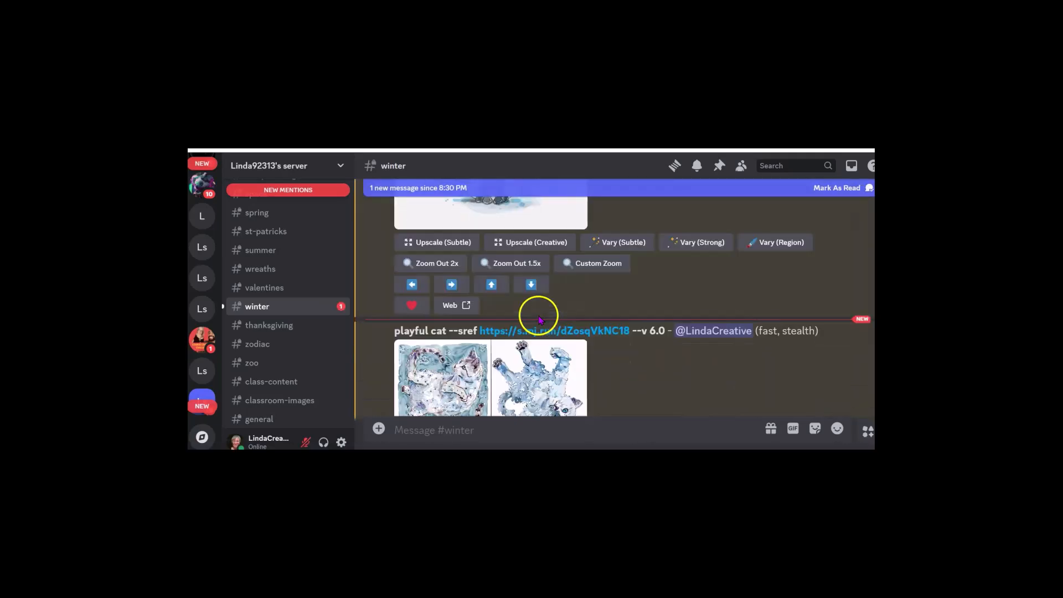
Step: Upscale the fourth image of the playful cat grid, the cat made of blue and purple flowers
scroll(540, 320, up, 2)
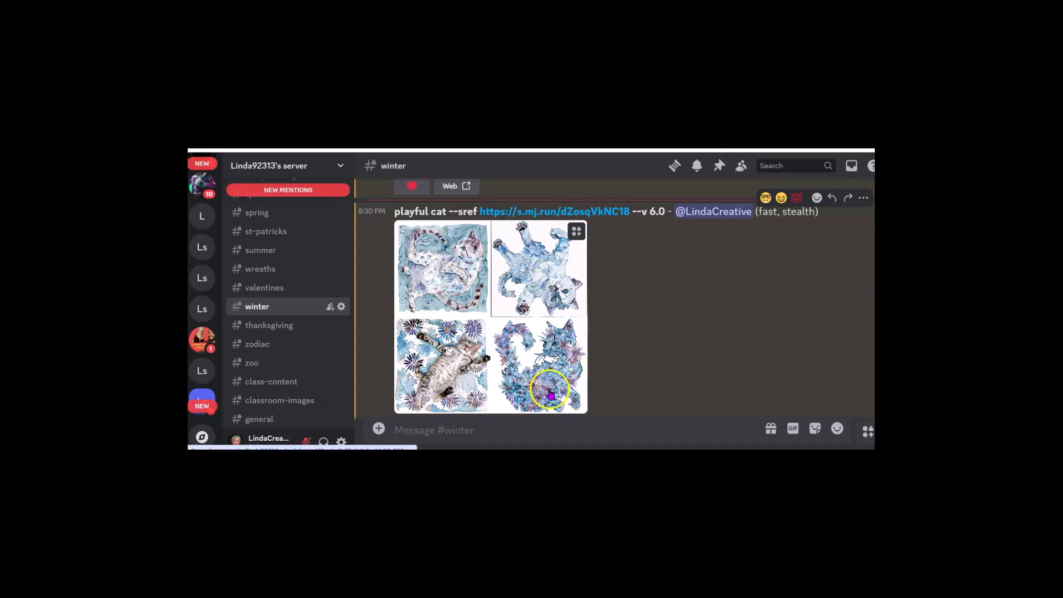
scroll(521, 382, down, 1)
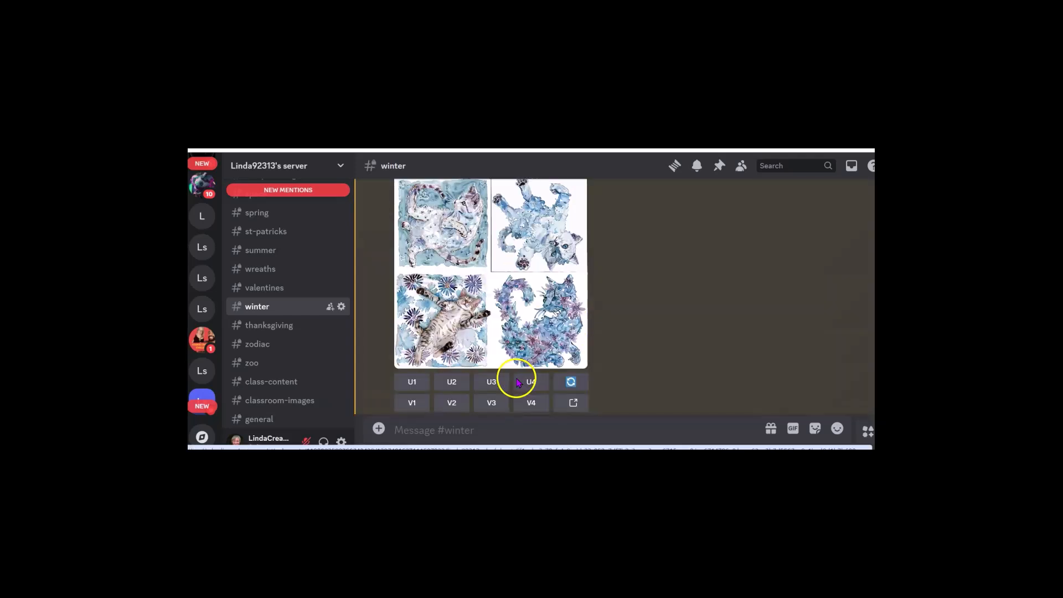
scroll(521, 352, up, 1)
scroll(498, 360, down, 1)
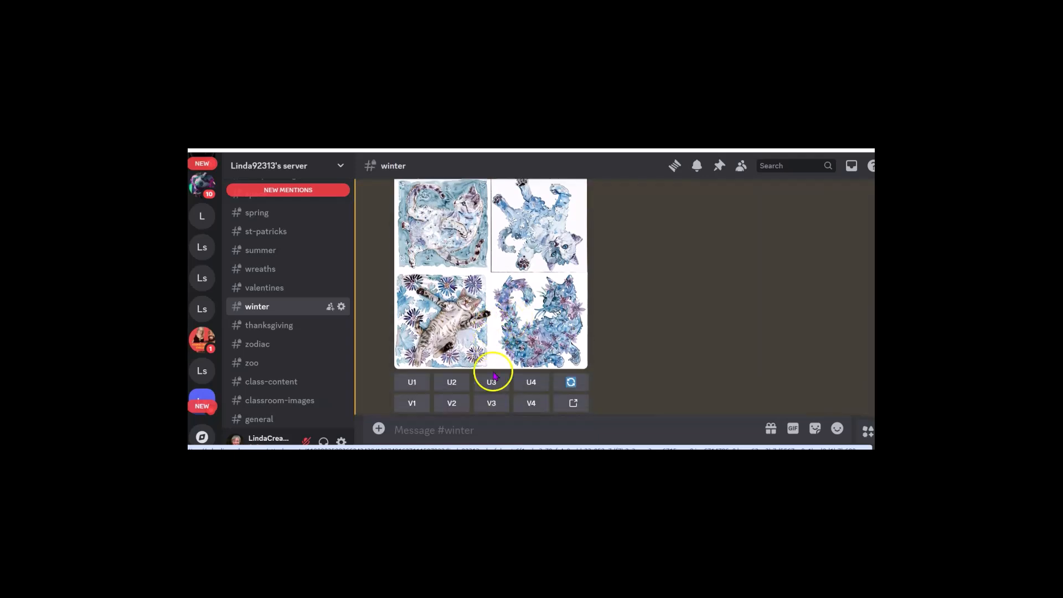
click(532, 370)
scroll(560, 332, up, 2)
scroll(528, 359, down, 2)
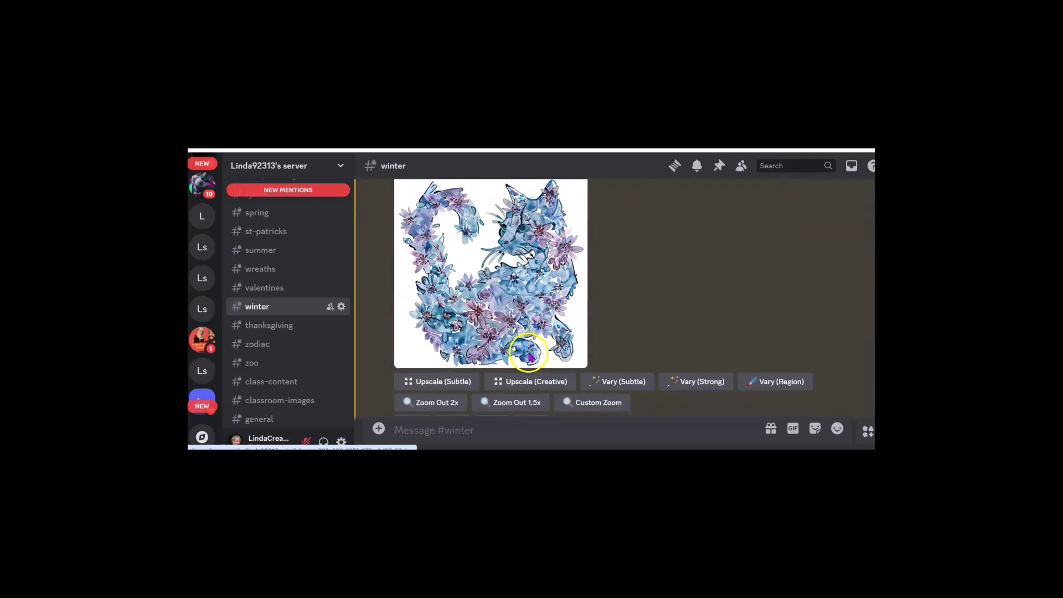
scroll(604, 326, up, 1)
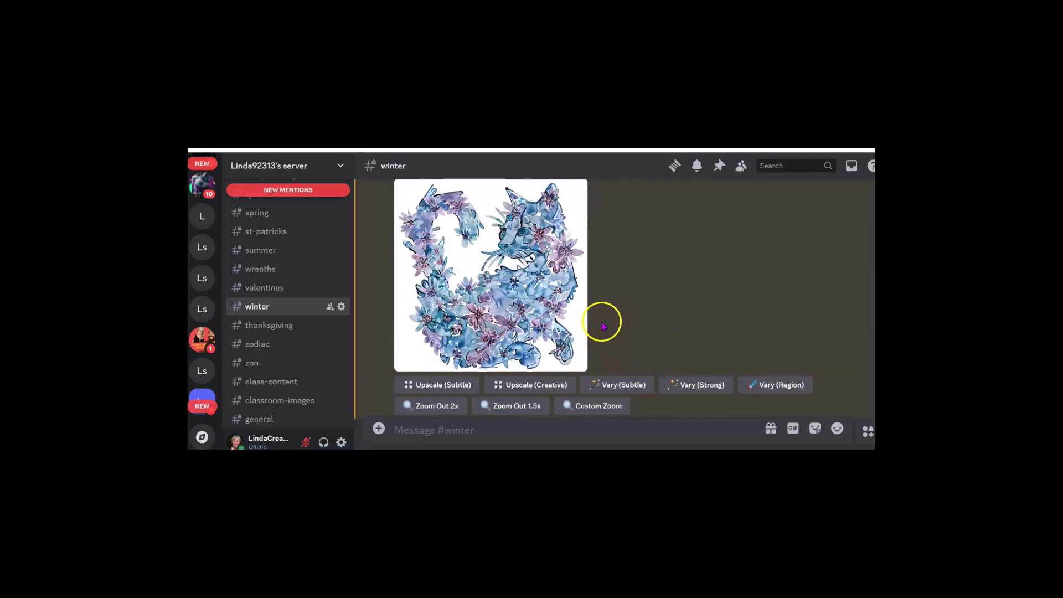
scroll(554, 314, up, 1)
scroll(513, 330, up, 1)
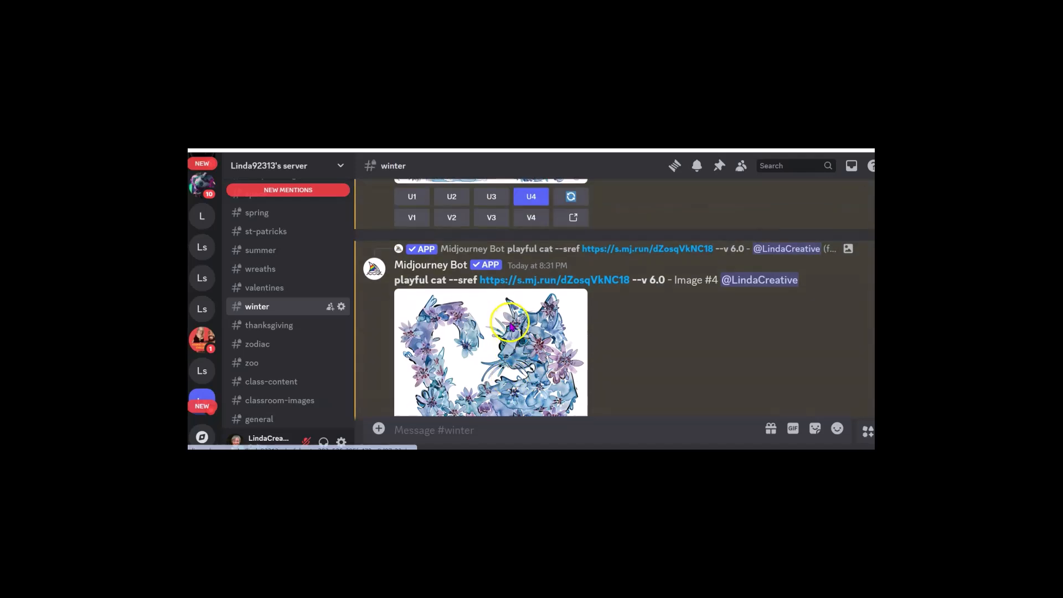
scroll(504, 330, down, 2)
Step: Upscale the third image of the playful cat grid, the tabby lying on its back among flowers
scroll(489, 328, up, 3)
scroll(489, 327, up, 2)
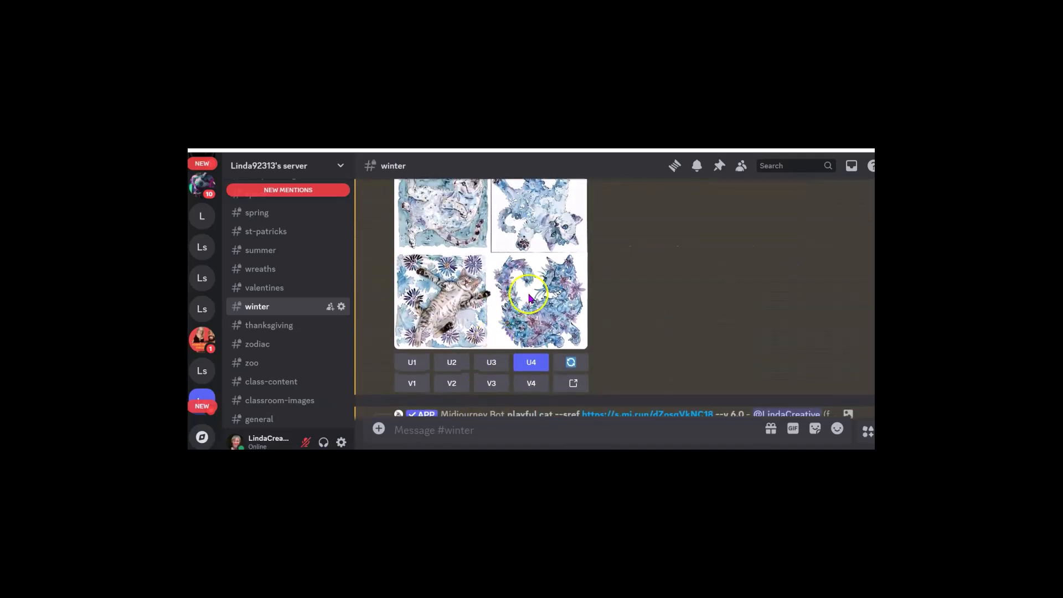
click(494, 362)
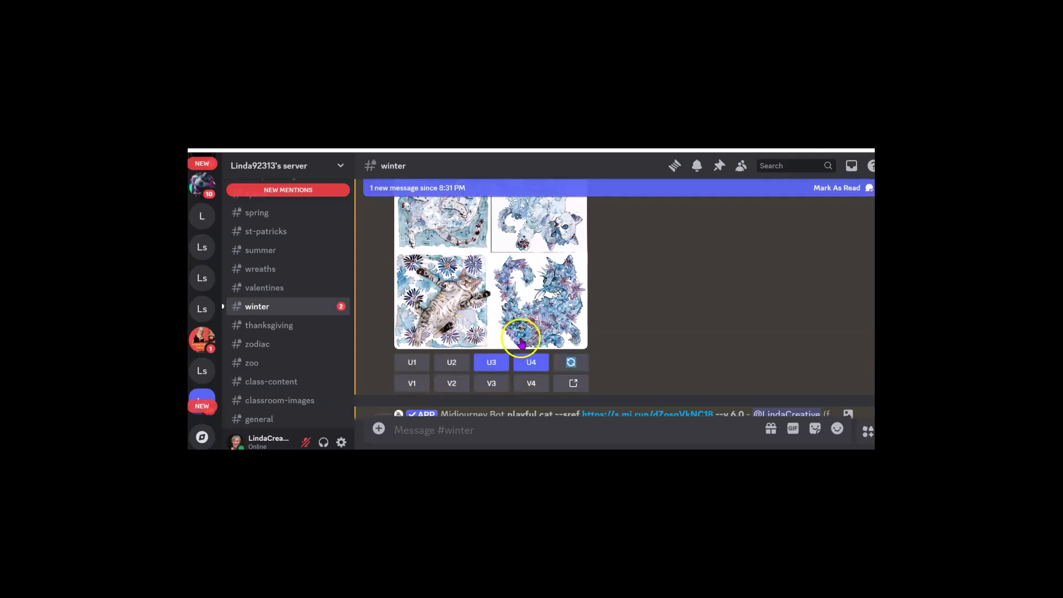
scroll(521, 343, down, 10)
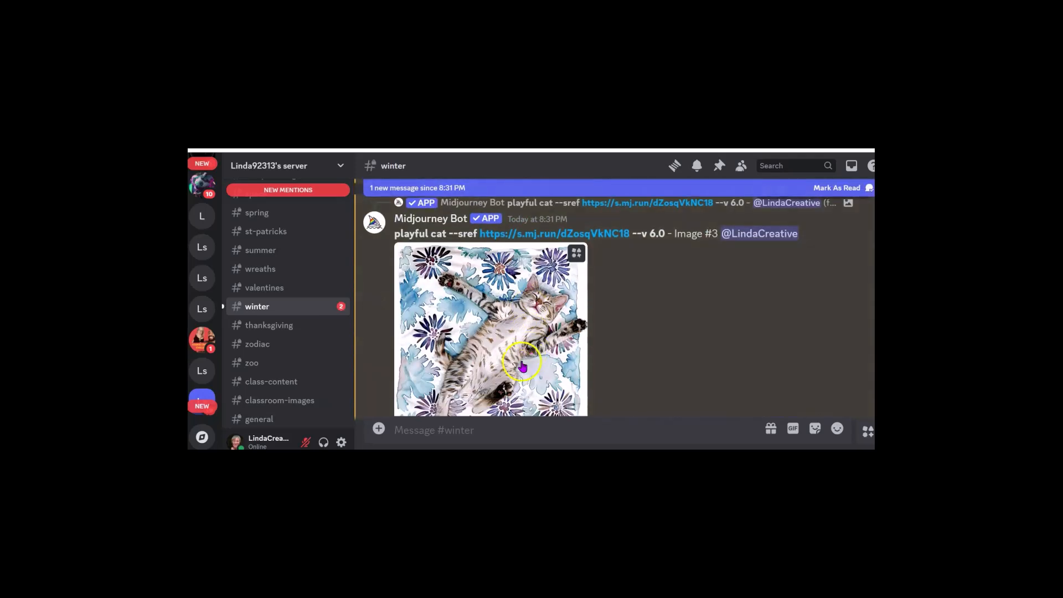
scroll(521, 363, down, 2)
scroll(512, 357, down, 3)
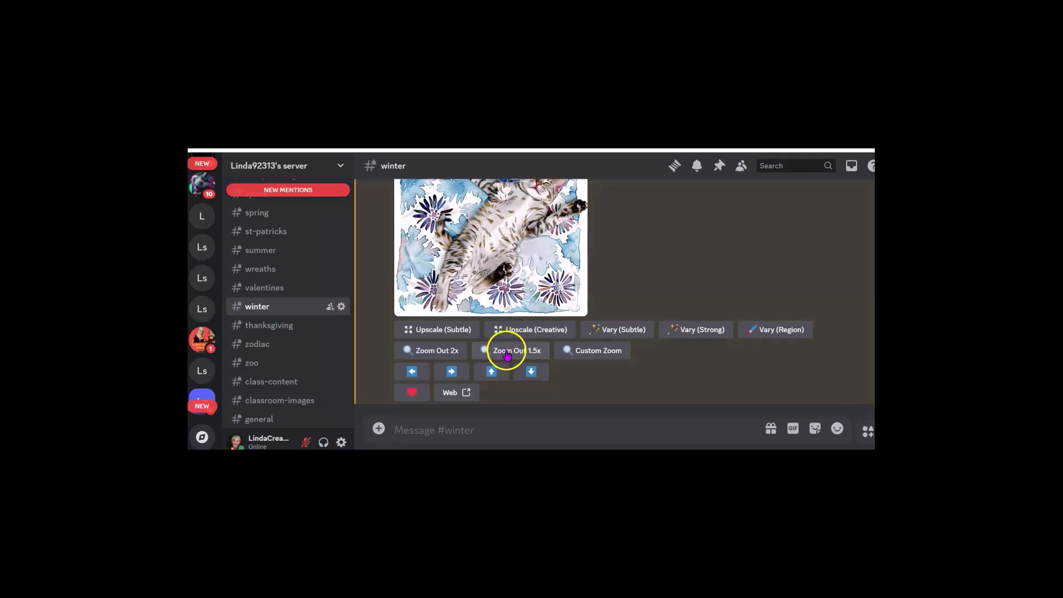
click(412, 428)
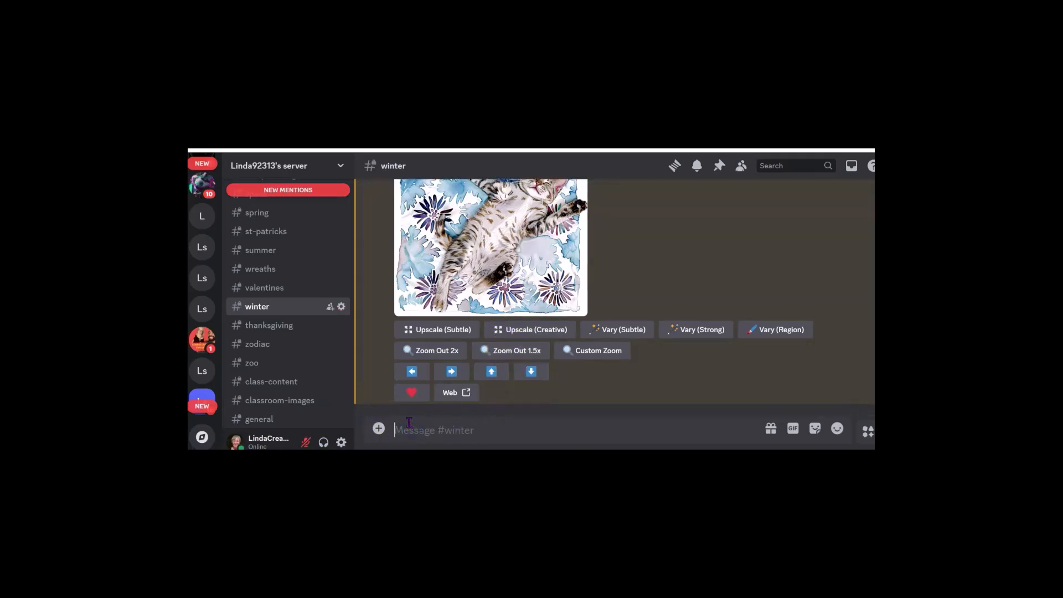
click(378, 429)
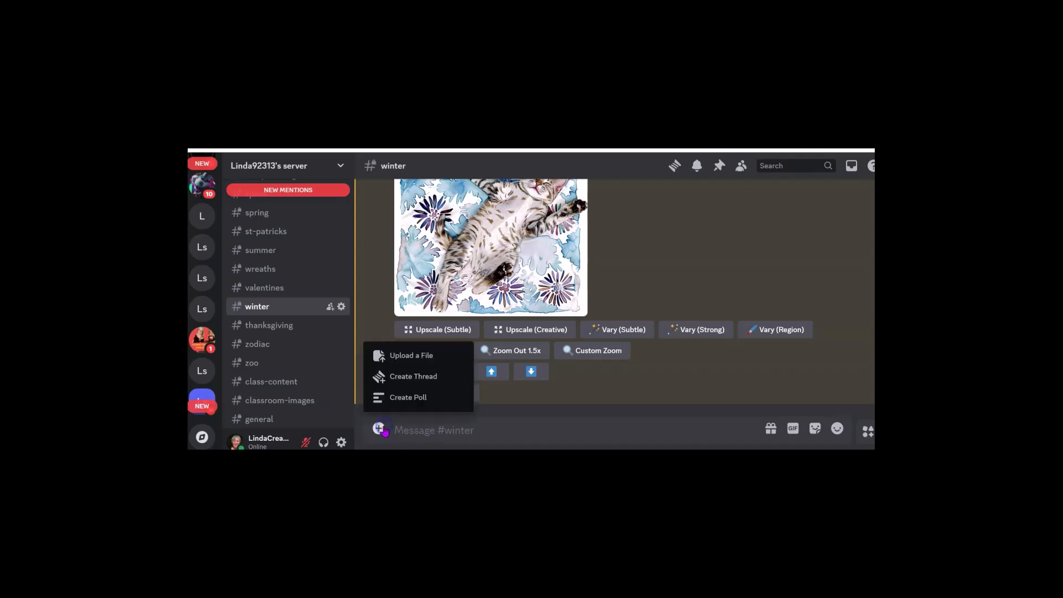
click(411, 355)
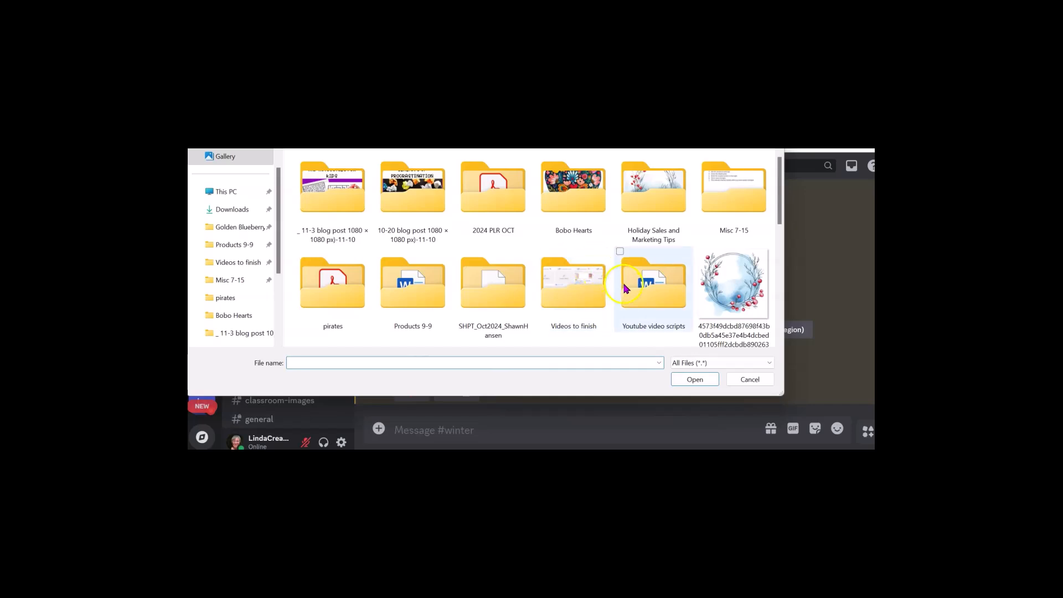
scroll(624, 288, down, 10)
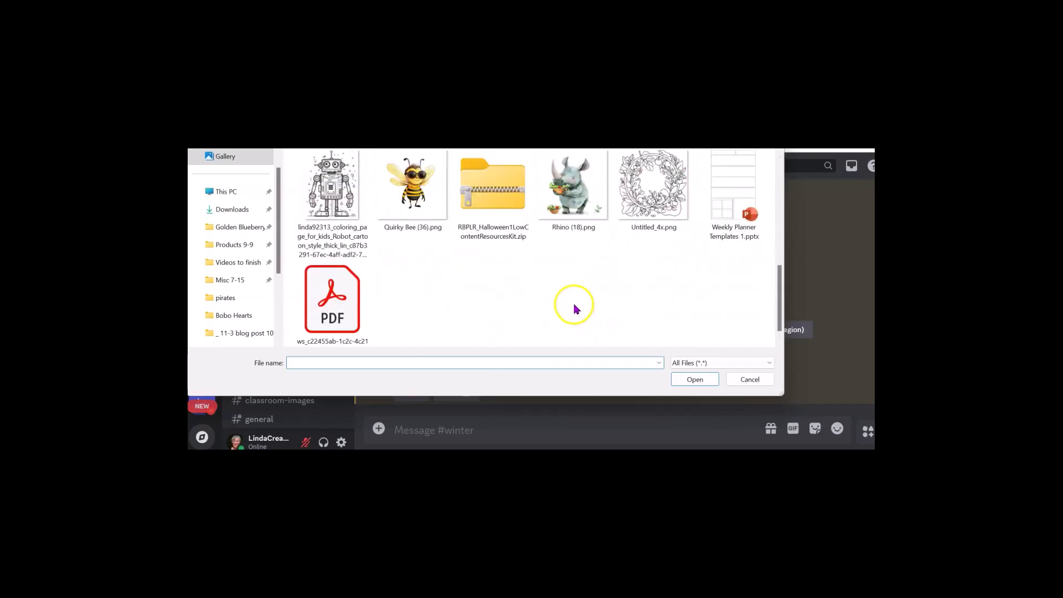
scroll(568, 305, up, 2)
scroll(571, 307, down, 1)
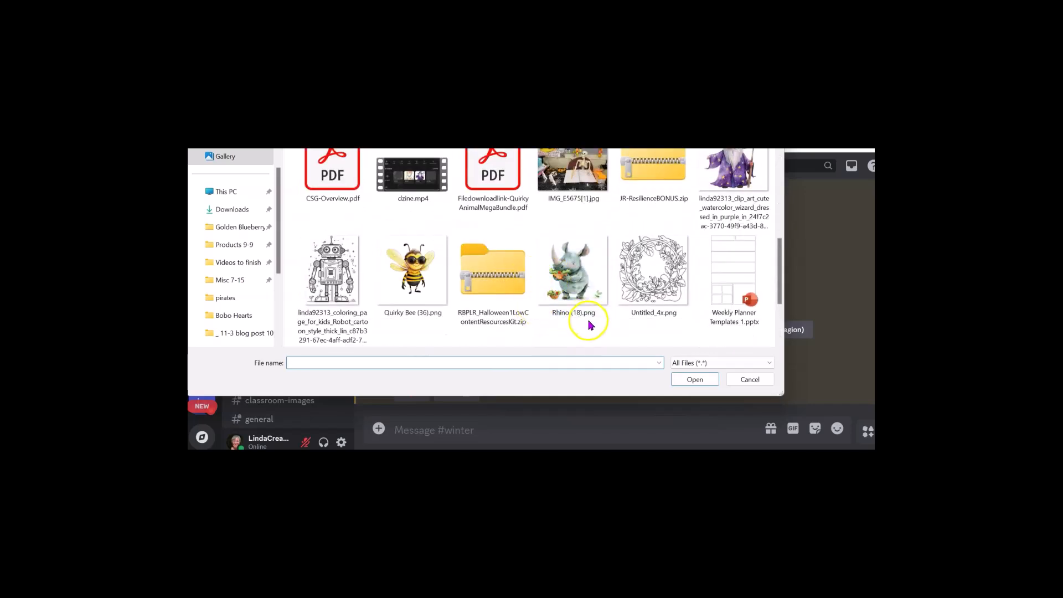
scroll(587, 327, up, 4)
scroll(534, 296, down, 6)
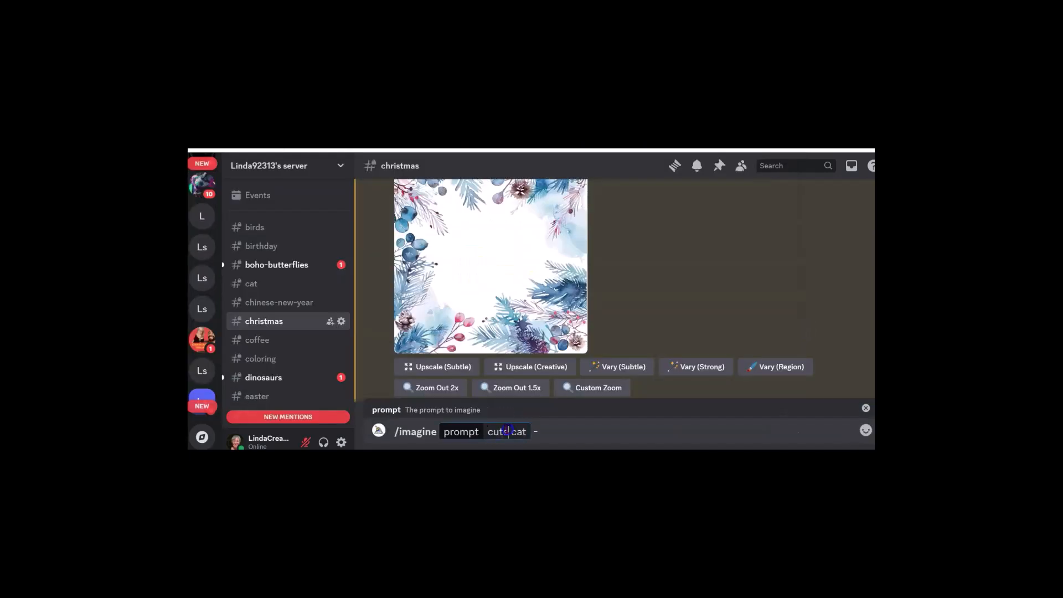
Step: Replace the /imagine prompt text in the christmas channel with "wrapped christmas package --sref"
mouse_move(466, 465)
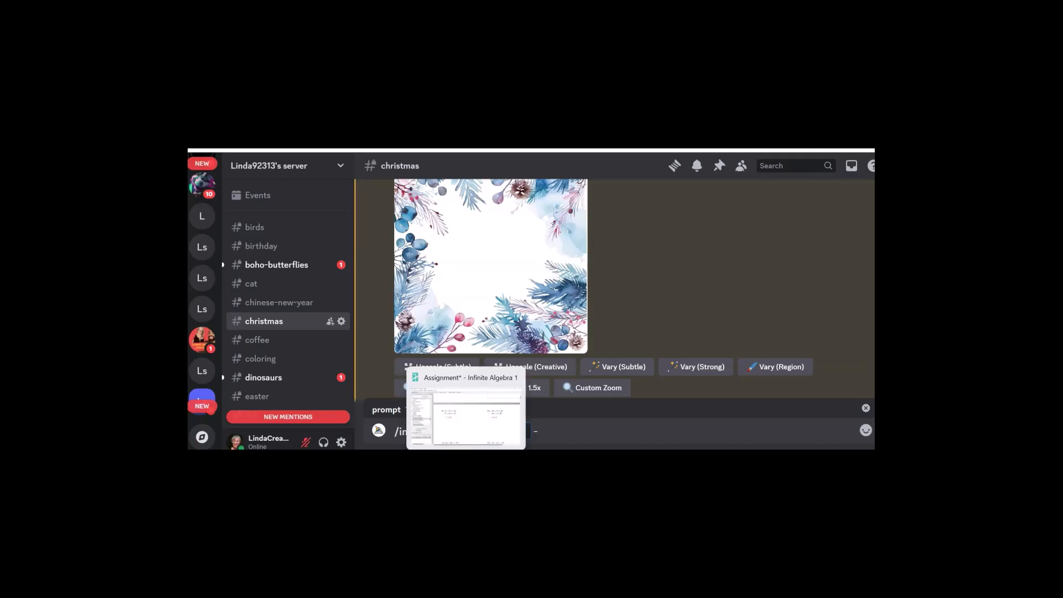
text(wr)
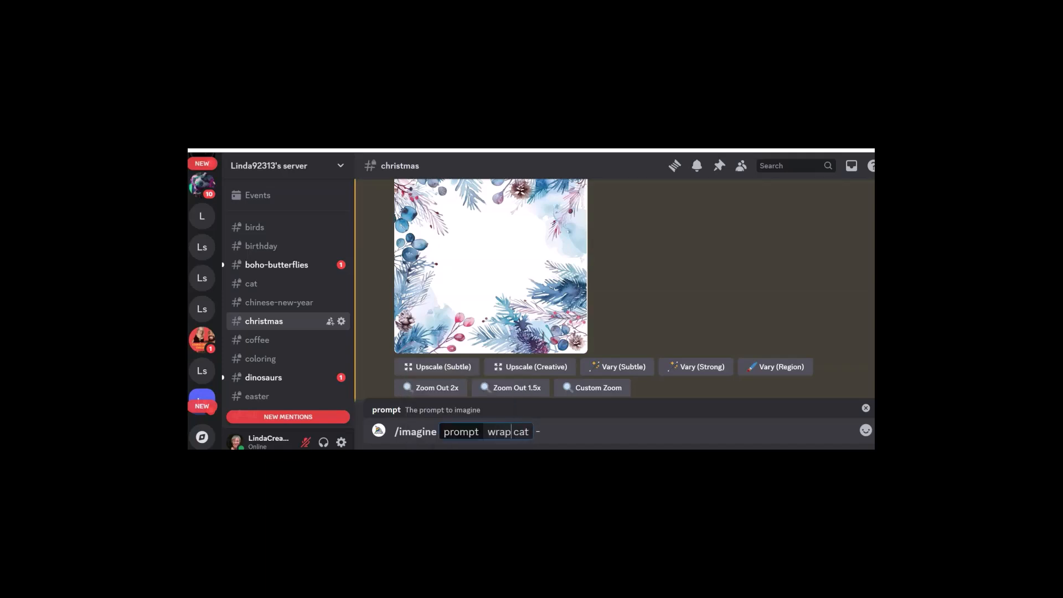
text(apped chrsi)
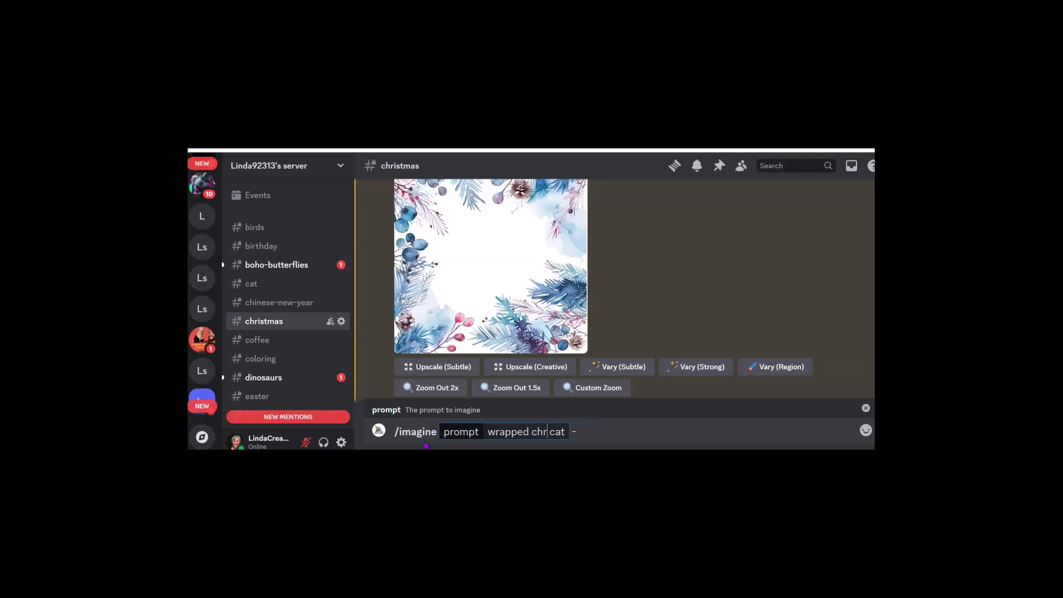
text(mas package --sref)
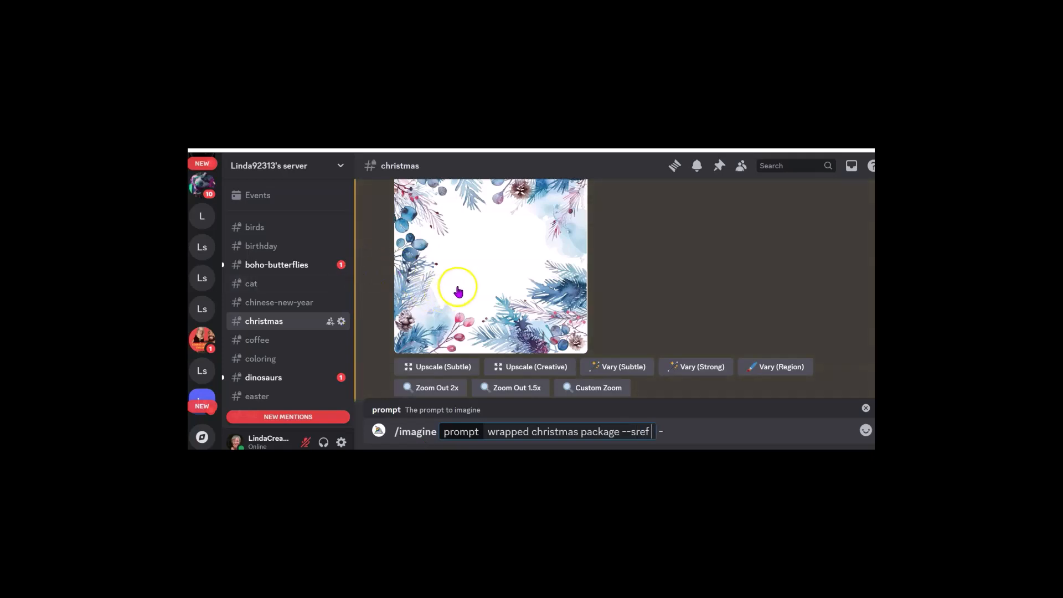
Step: Add the watercolor Christmas border image's link after --sref and submit the wrapped christmas package prompt
scroll(455, 290, up, 2)
scroll(482, 307, down, 2)
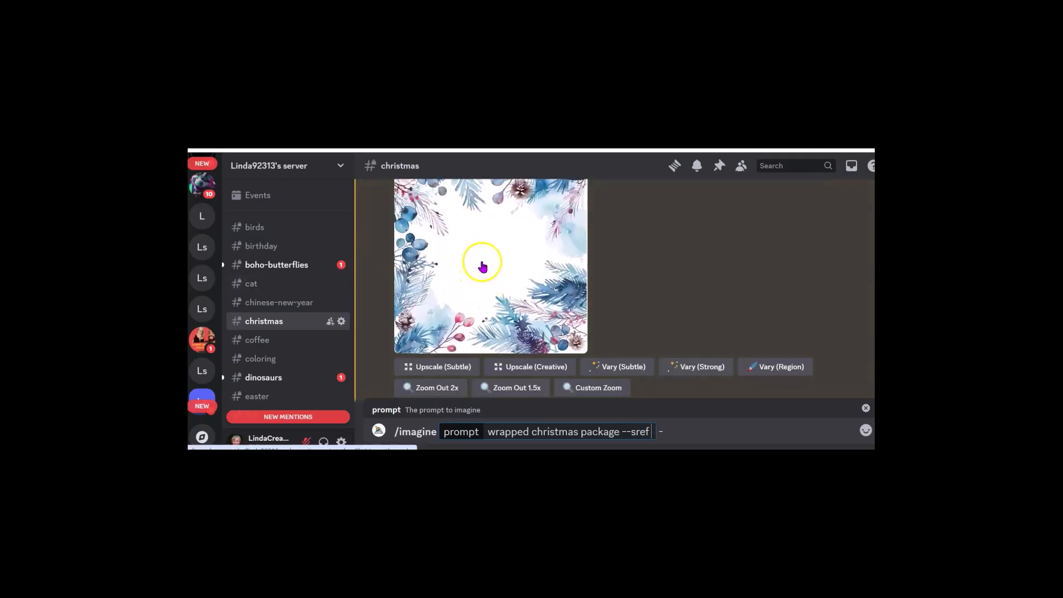
scroll(487, 280, up, 2)
scroll(489, 290, down, 2)
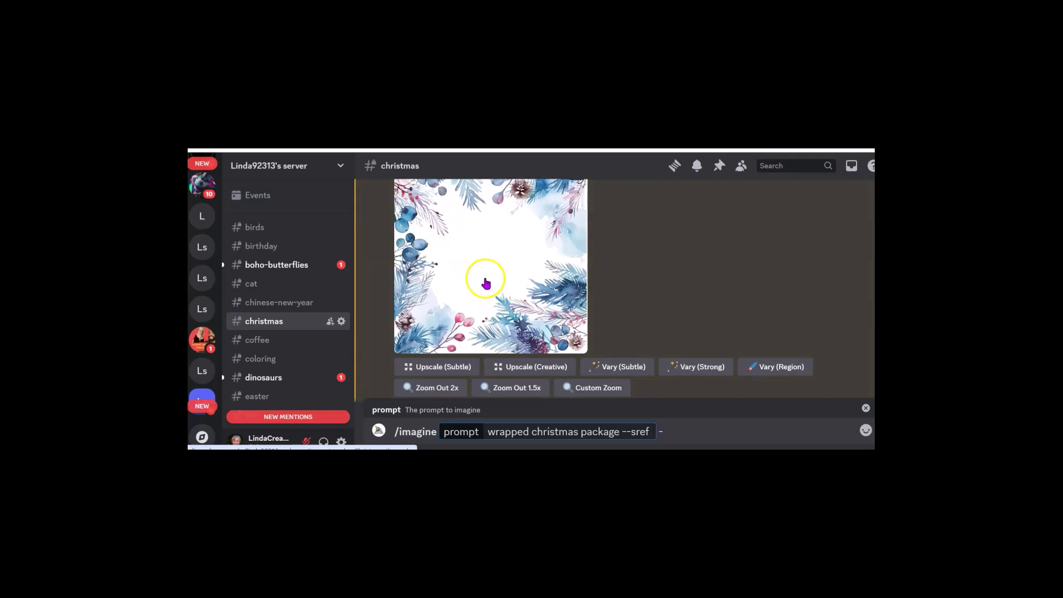
scroll(490, 277, up, 2)
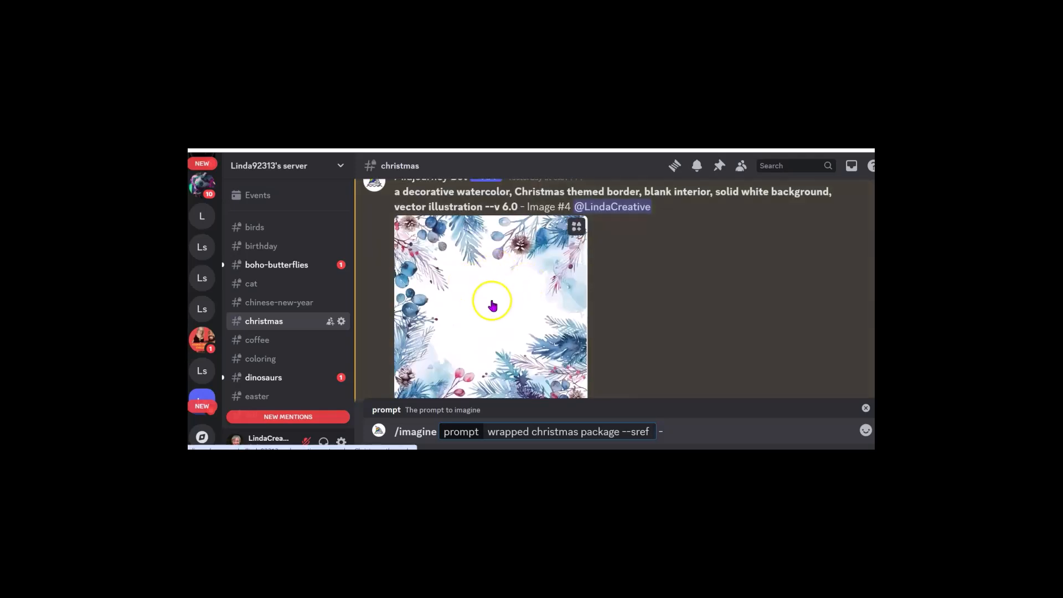
scroll(505, 328, down, 2)
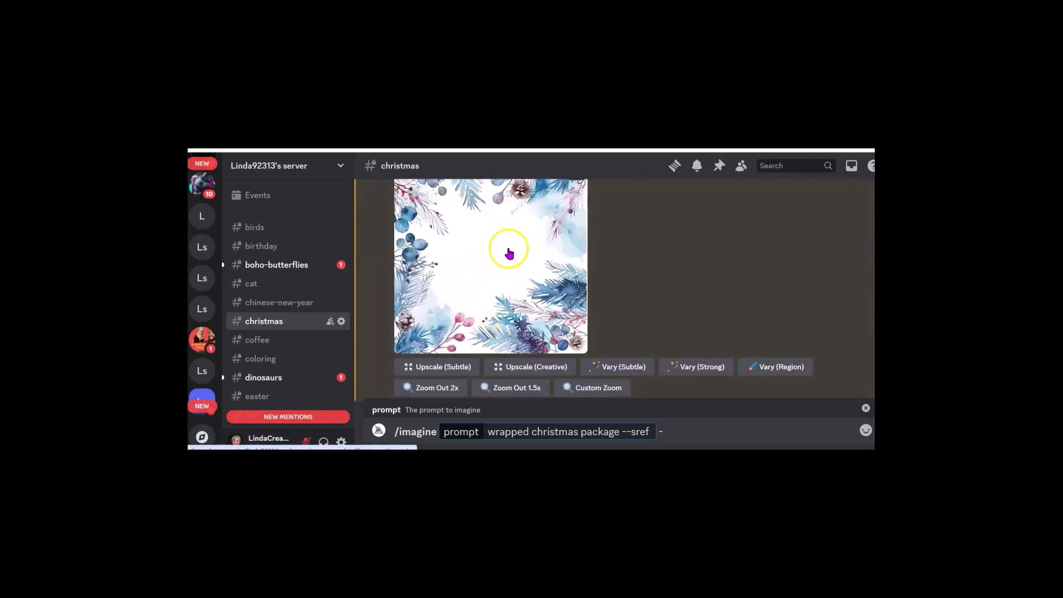
scroll(526, 325, down, 2)
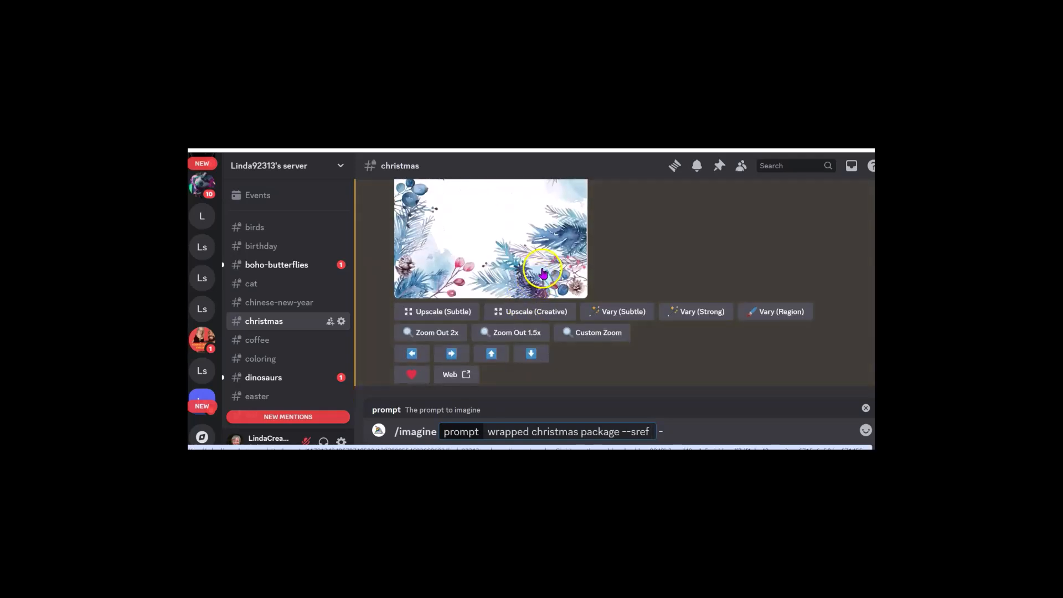
scroll(543, 273, up, 2)
drag(649, 415, 653, 435)
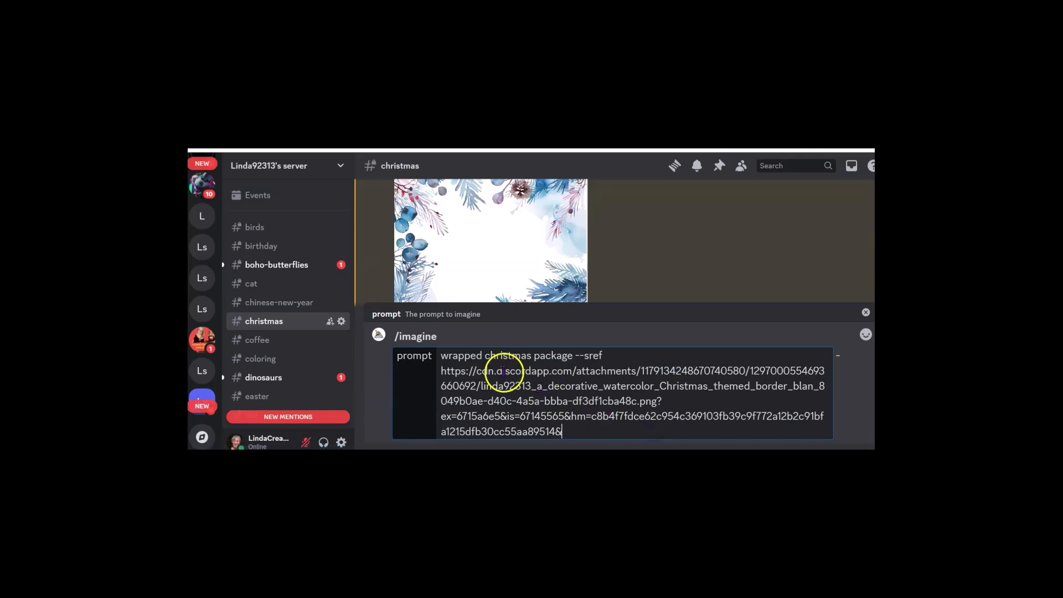
key(Return)
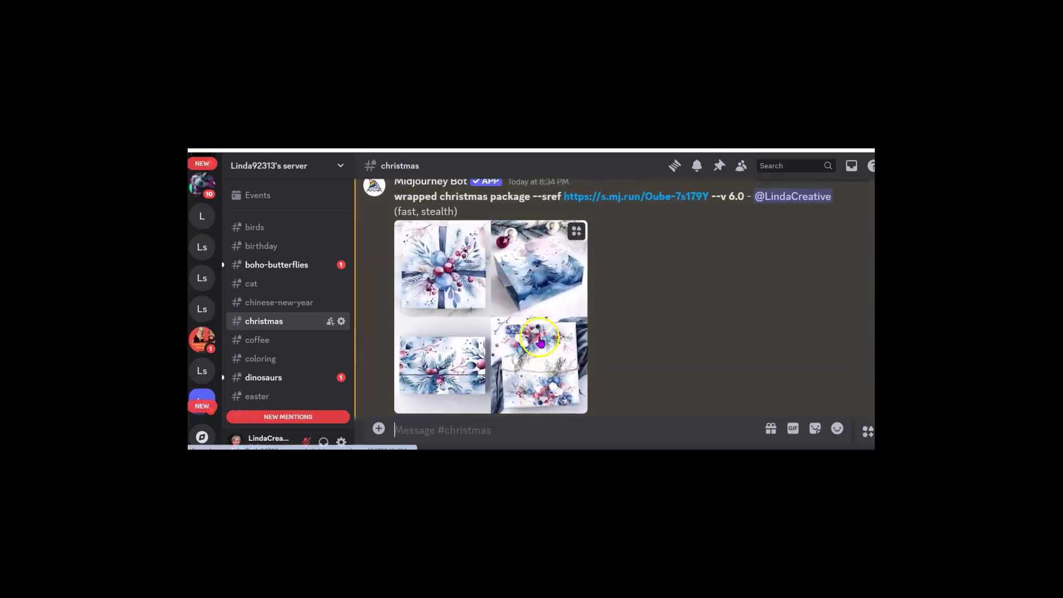
Step: Compare the wrapped package grid with the watercolor Christmas border used as its style reference
scroll(540, 342, up, 5)
scroll(540, 356, up, 3)
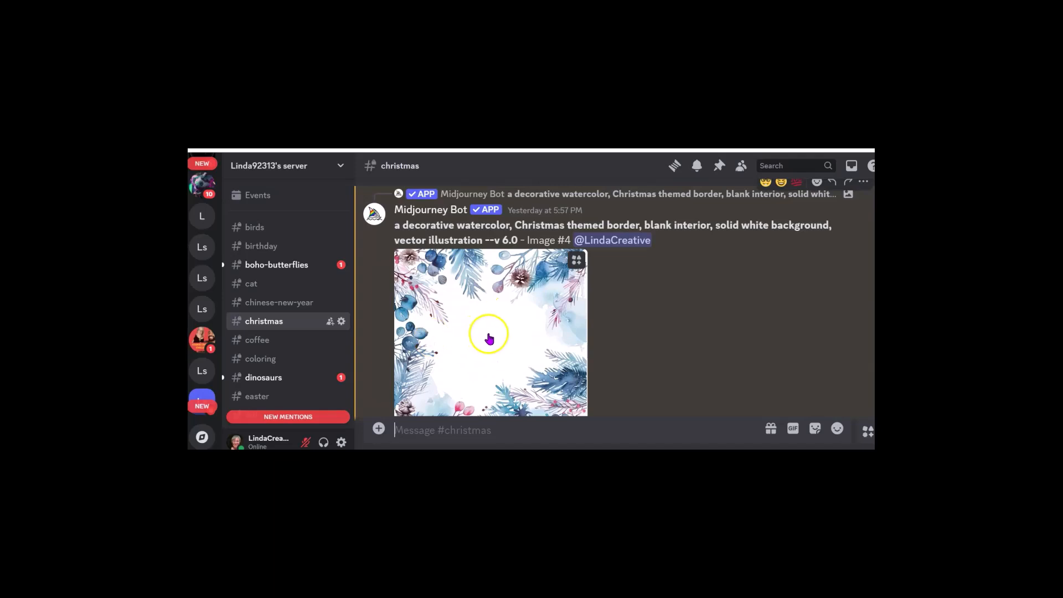
scroll(487, 339, down, 8)
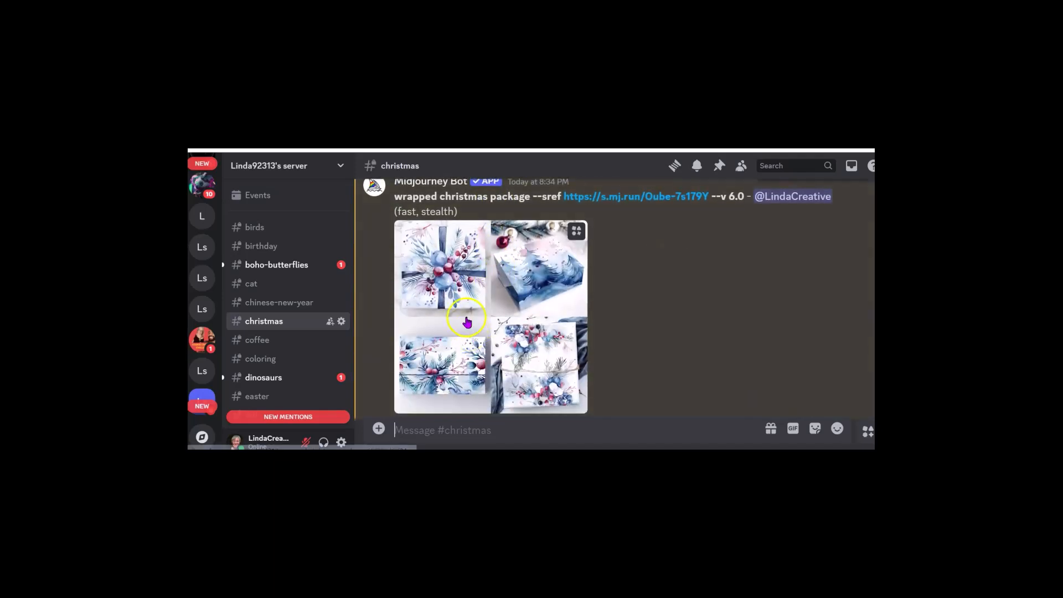
scroll(552, 376, up, 4)
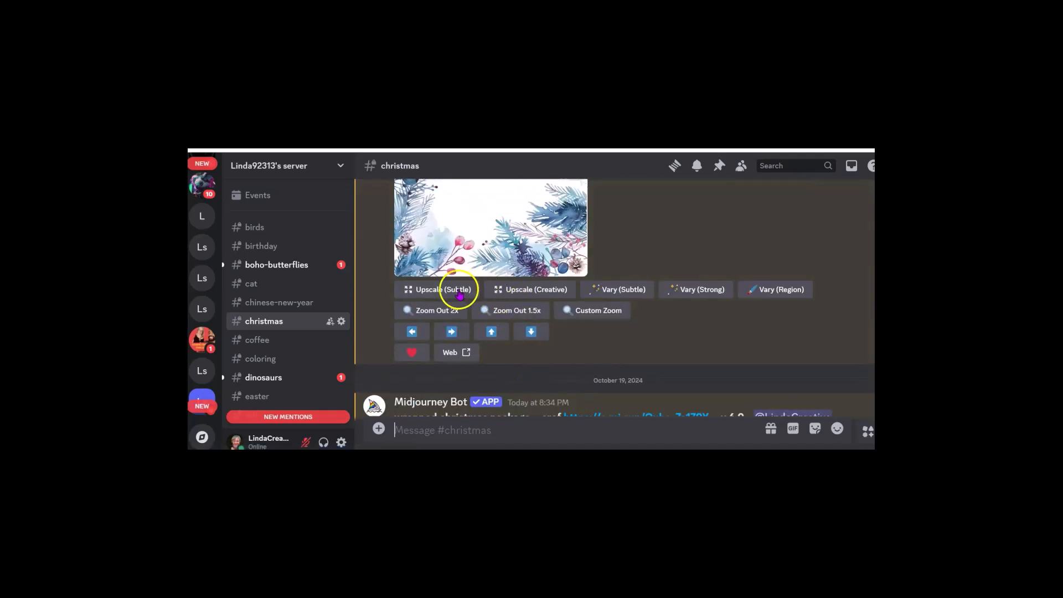
Step: Examine how the four wrapped Christmas package images carry over the colours and botanical motifs of the border image
scroll(491, 270, down, 4)
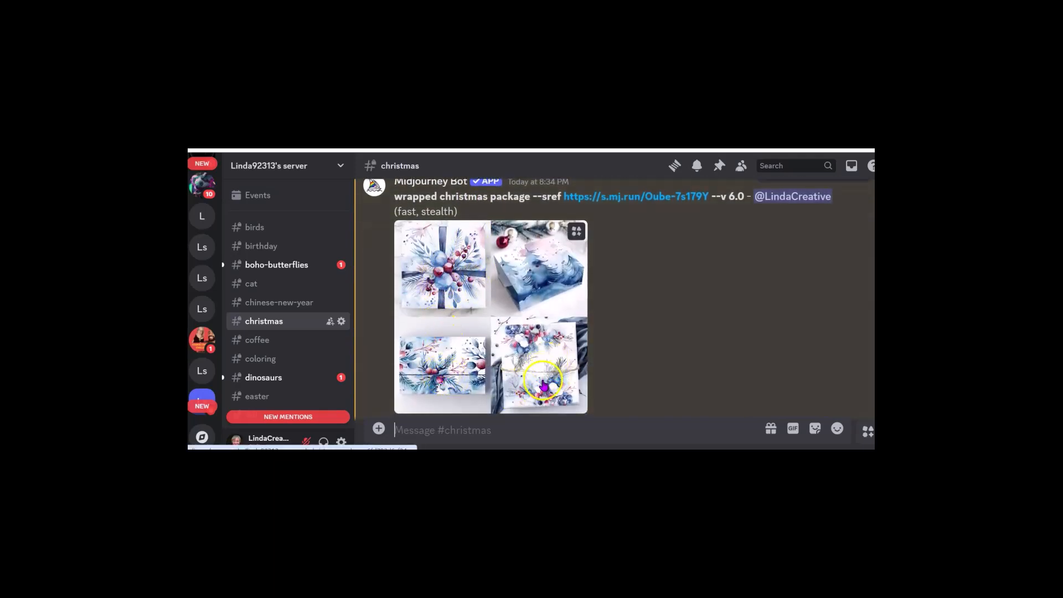
scroll(548, 378, up, 1)
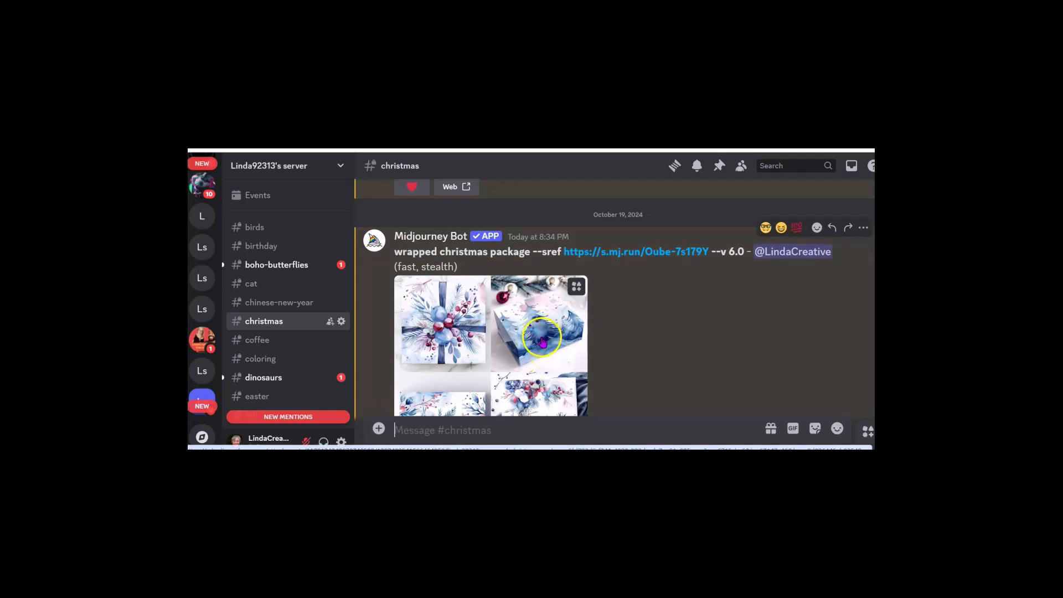
scroll(546, 382, up, 1)
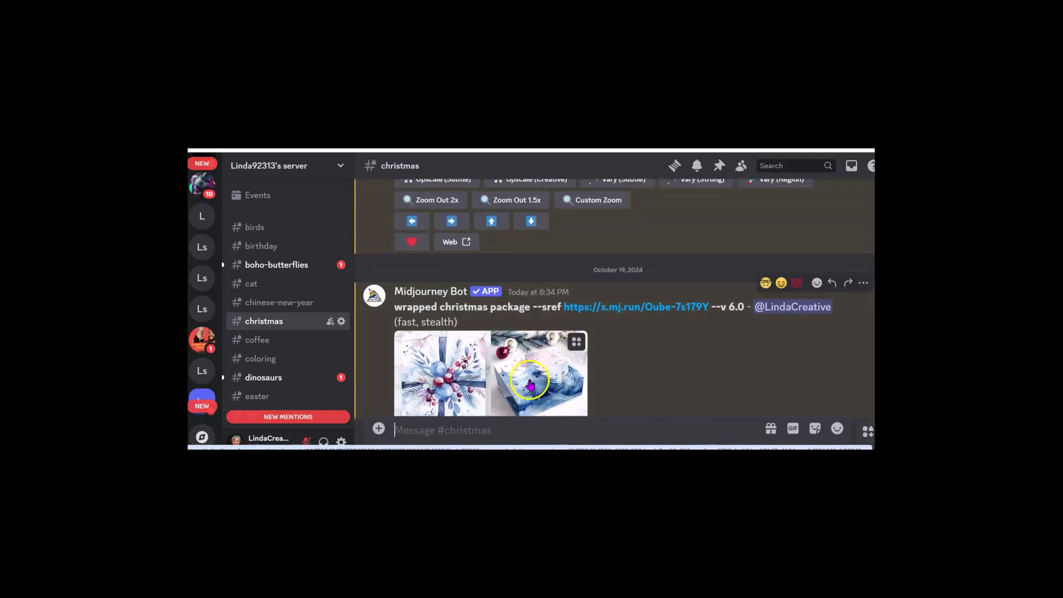
scroll(451, 371, down, 1)
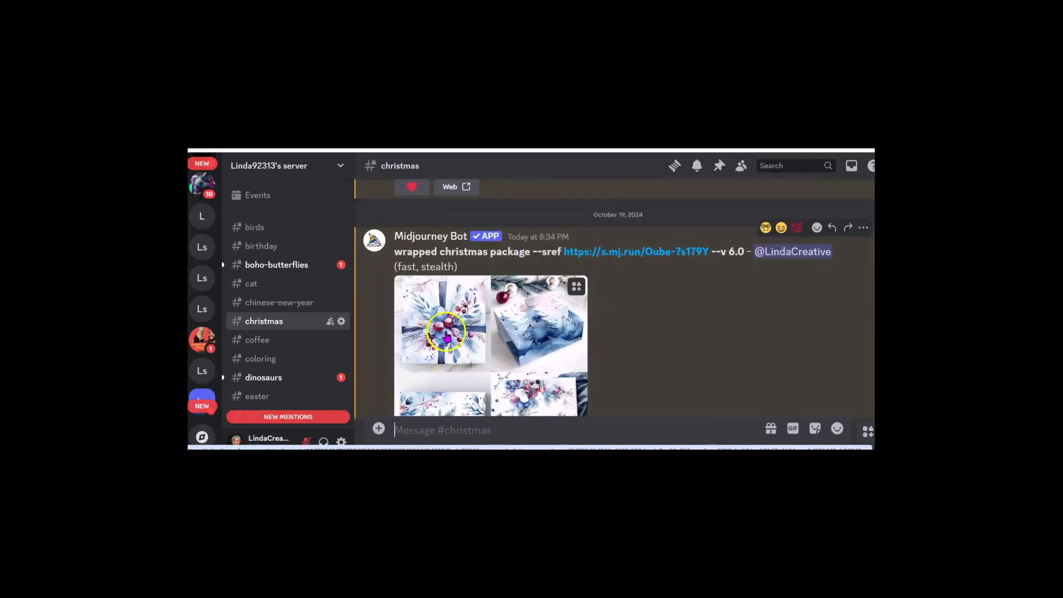
scroll(447, 323, down, 2)
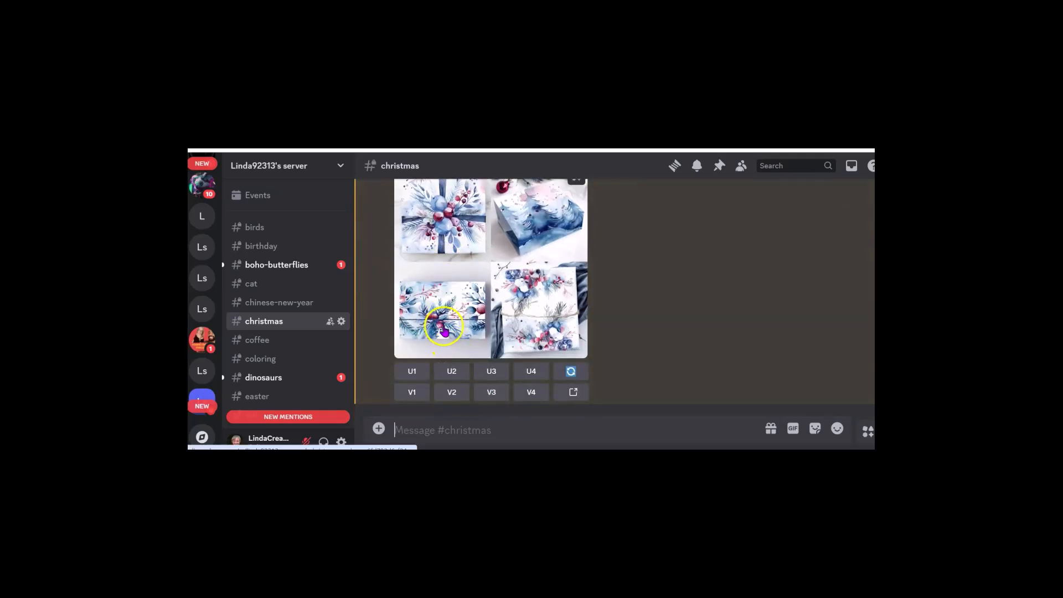
scroll(442, 278, up, 2)
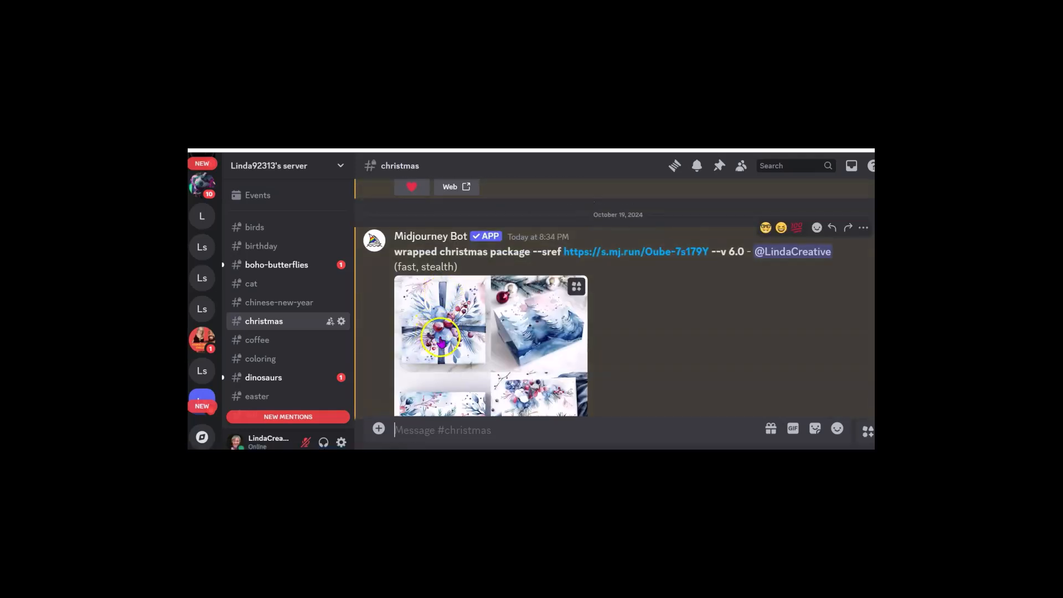
scroll(446, 330, down, 3)
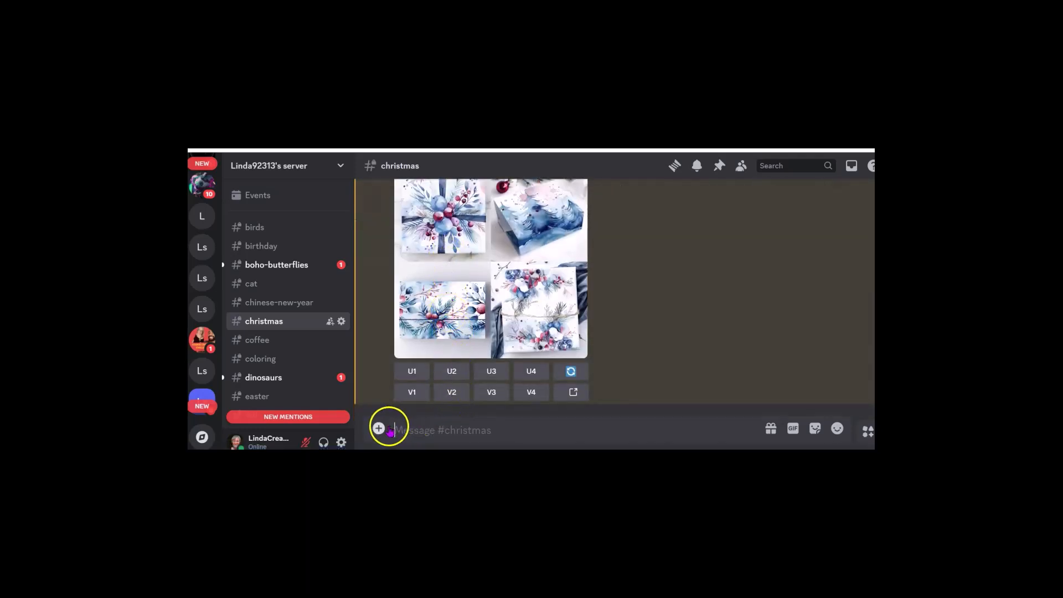
Step: Submit an /imagine prompt in the christmas channel reading "playful cat in red sweater --sref random"
click(410, 422)
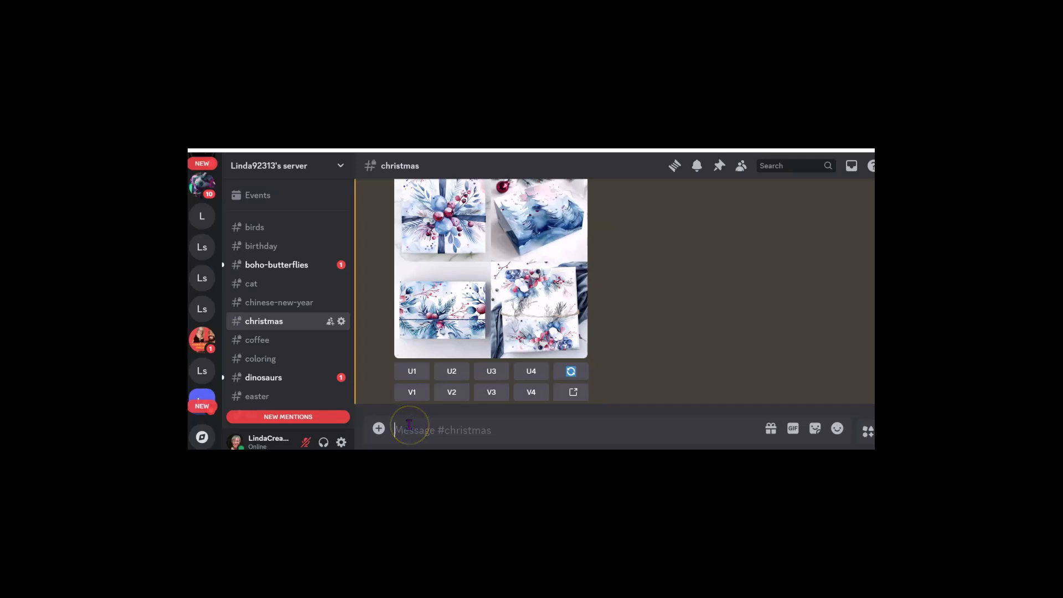
text(/)
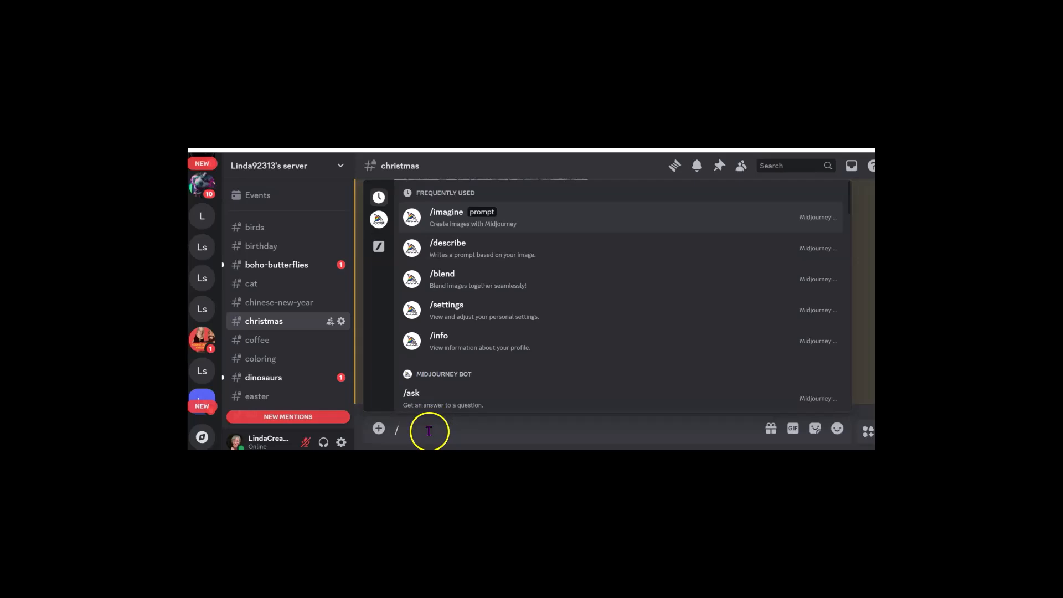
click(434, 223)
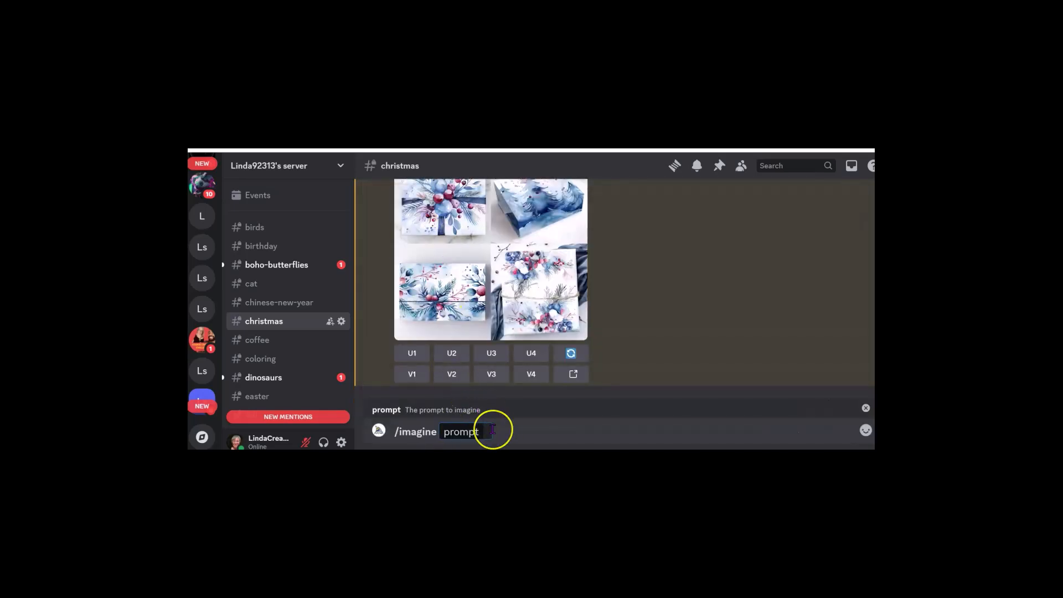
text(playful cat in red sweater --sref random)
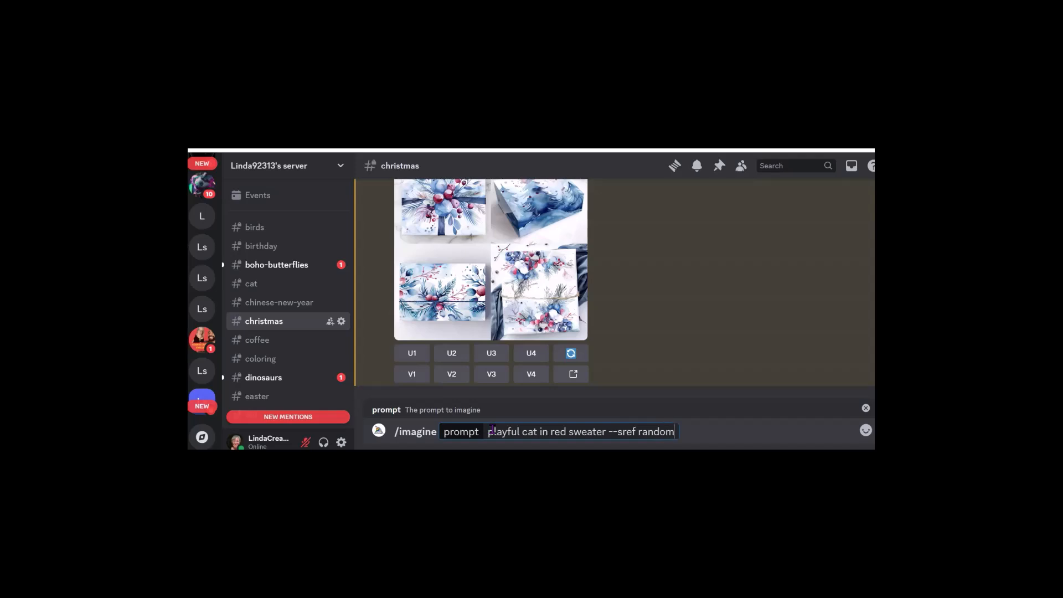
key(Return)
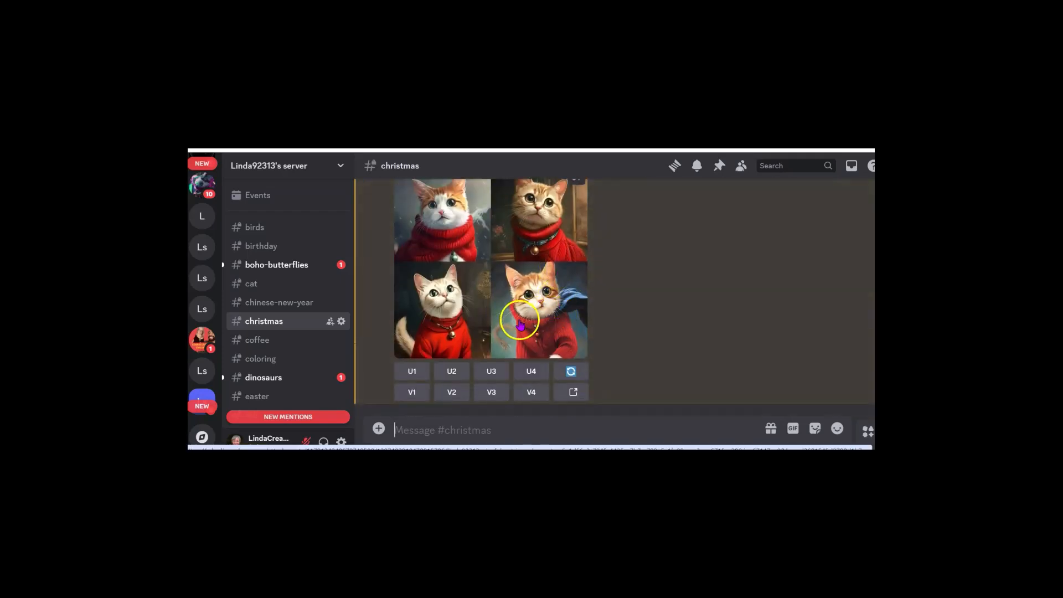
Step: Examine the four red-sweater cat images and the style reference number assigned in their prompt line
scroll(510, 327, up, 1)
scroll(487, 315, down, 1)
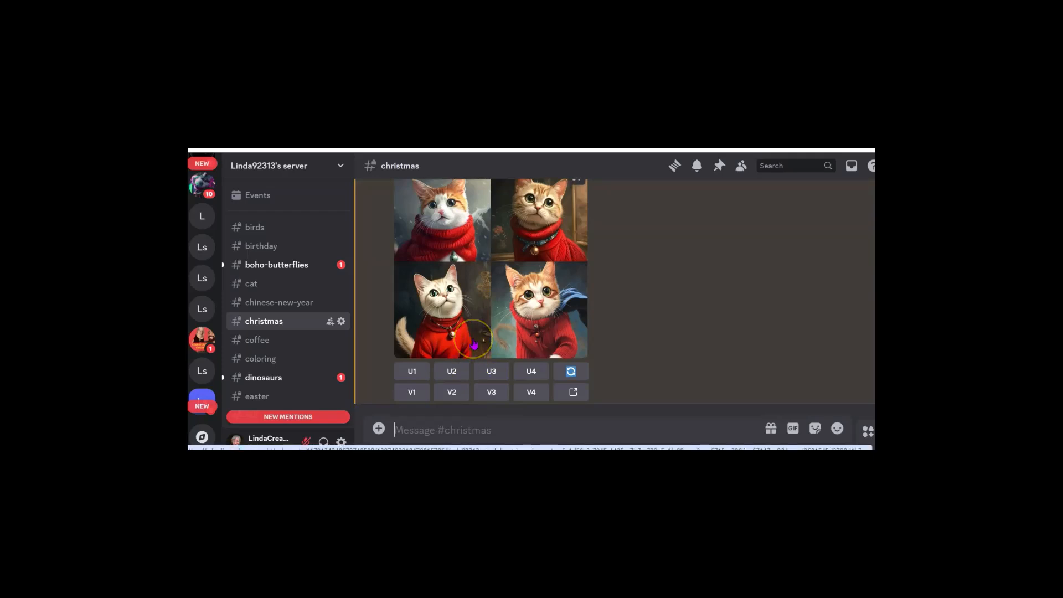
scroll(474, 344, up, 1)
scroll(479, 334, down, 1)
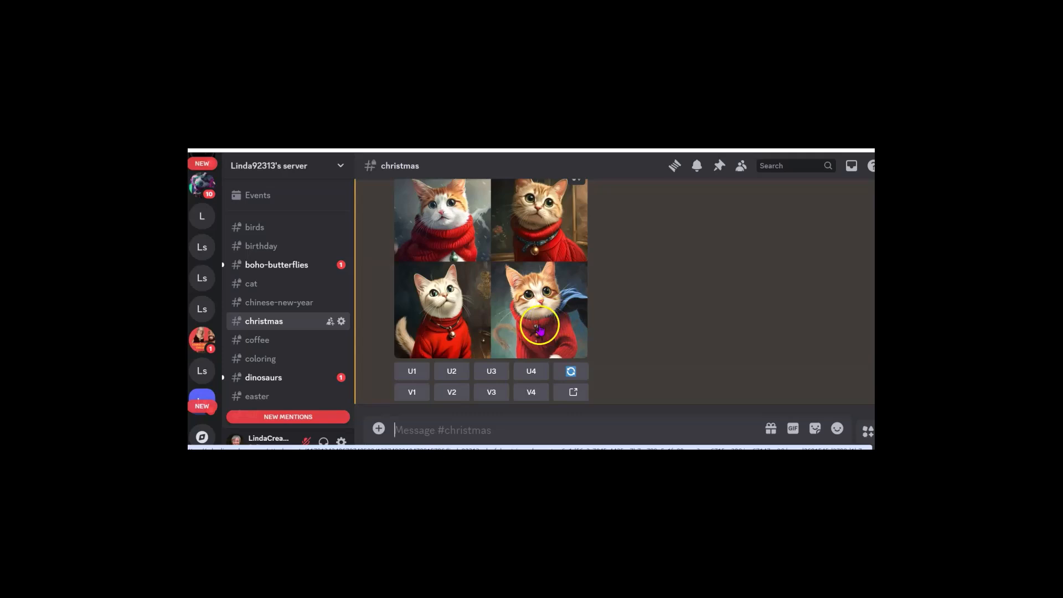
scroll(489, 282, up, 1)
scroll(514, 292, down, 1)
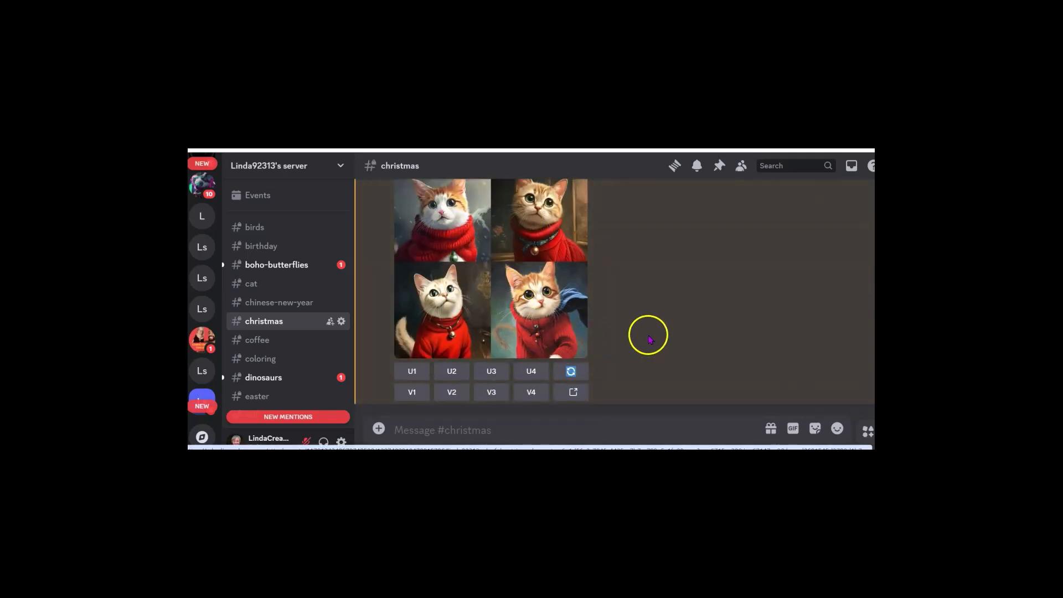
scroll(651, 339, up, 1)
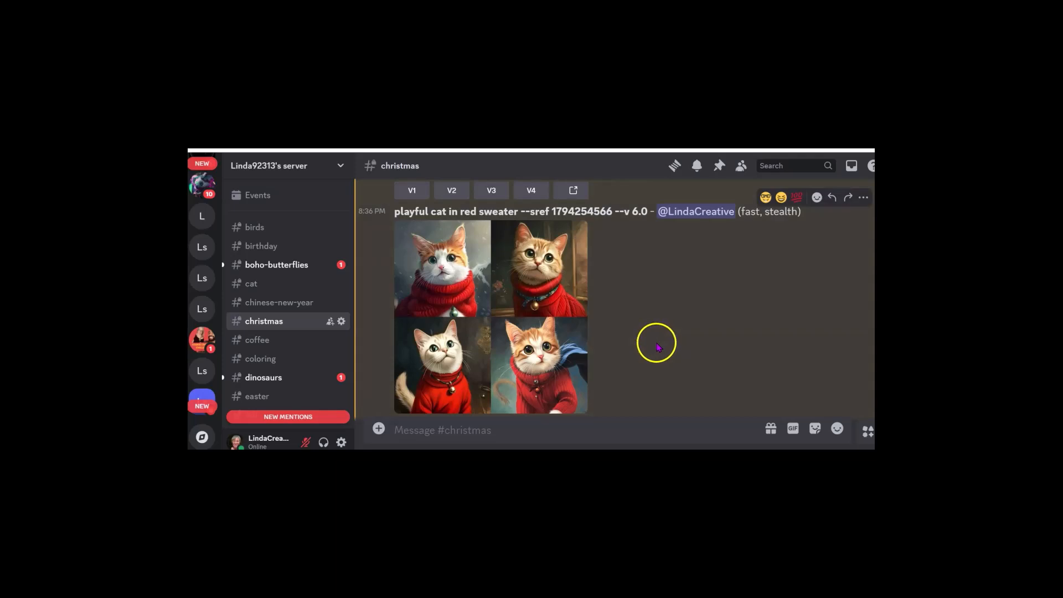